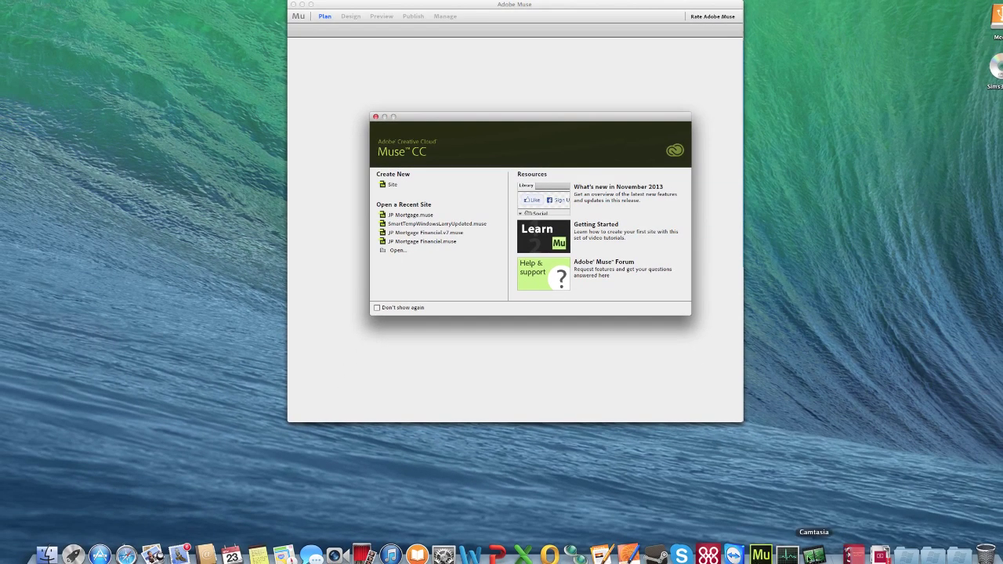
Bring the Safari window to the front.
left_click(125, 554)
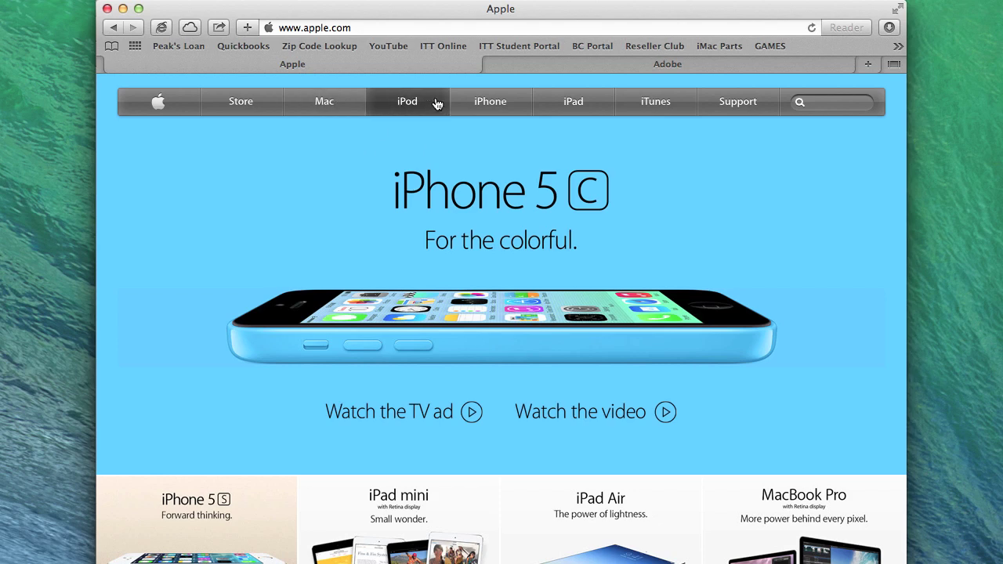
left_click(576, 61)
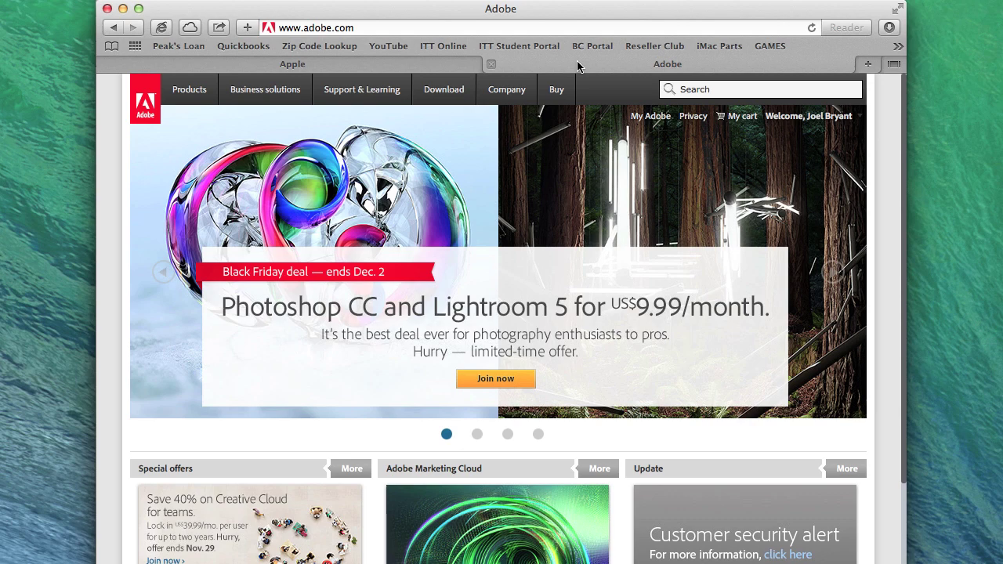
mouse_move(254, 95)
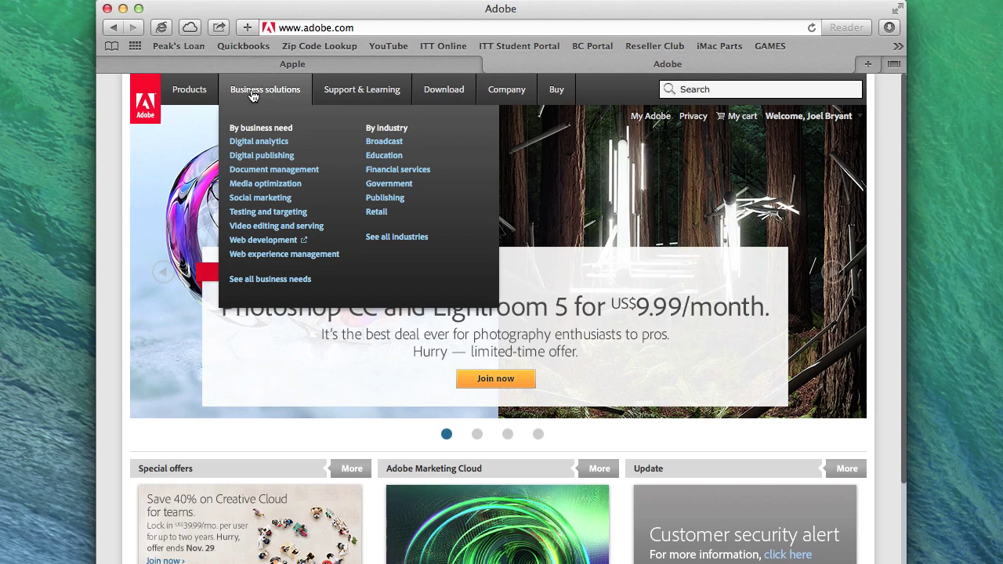
mouse_move(191, 94)
mouse_move(428, 89)
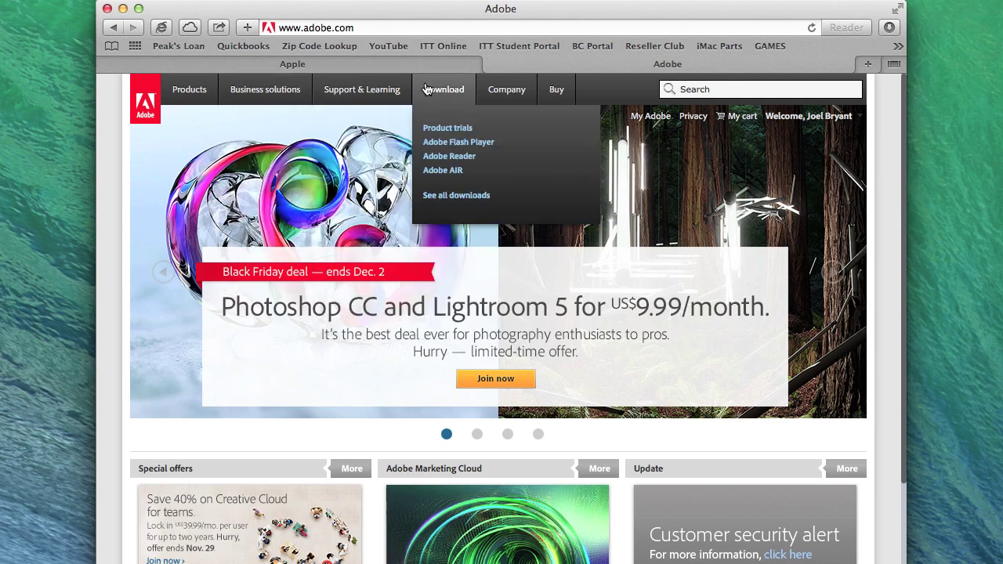
mouse_move(491, 92)
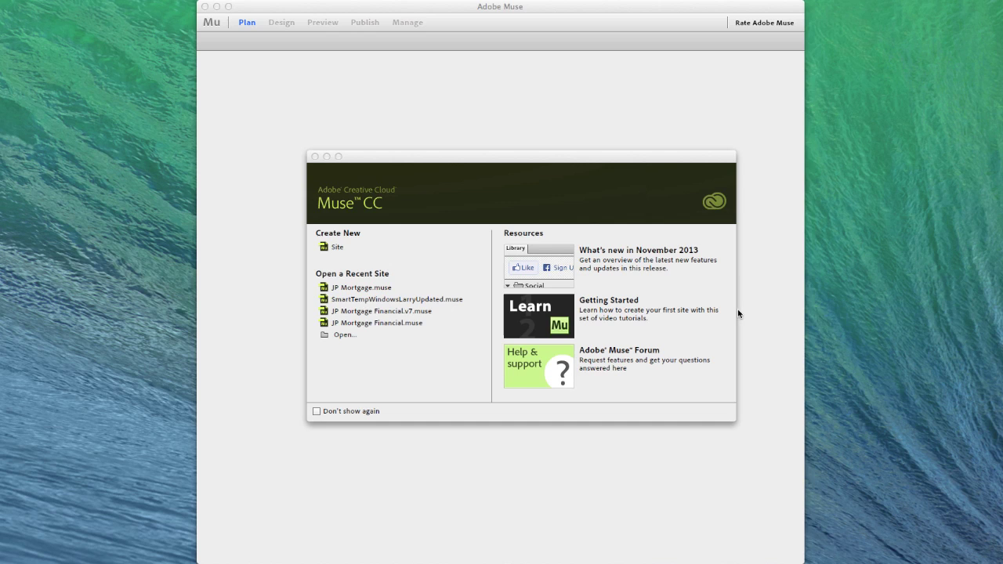
Create a new site from the Welcome screen, accepting the default 960 px desktop page settings.
left_click(339, 247)
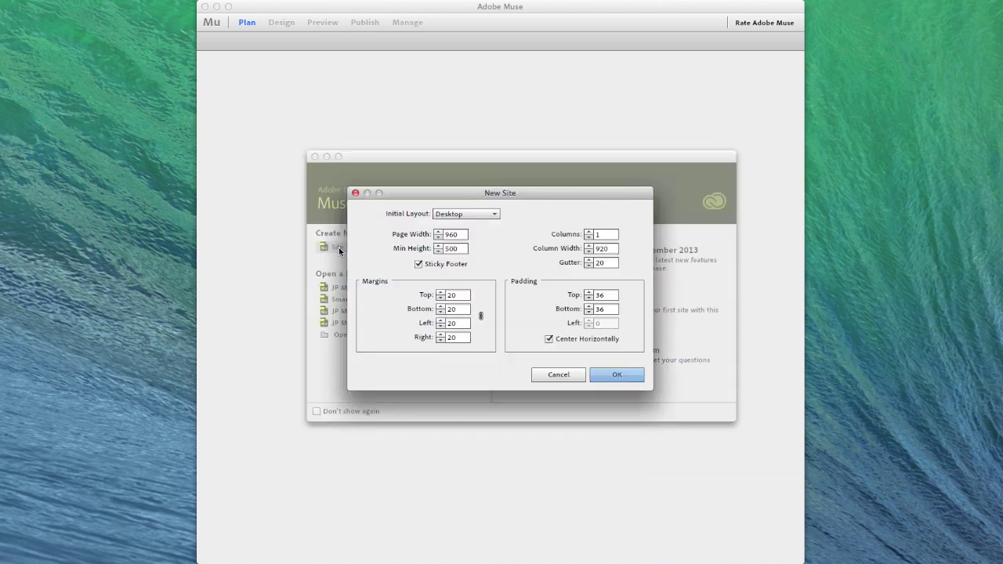
left_click(615, 376)
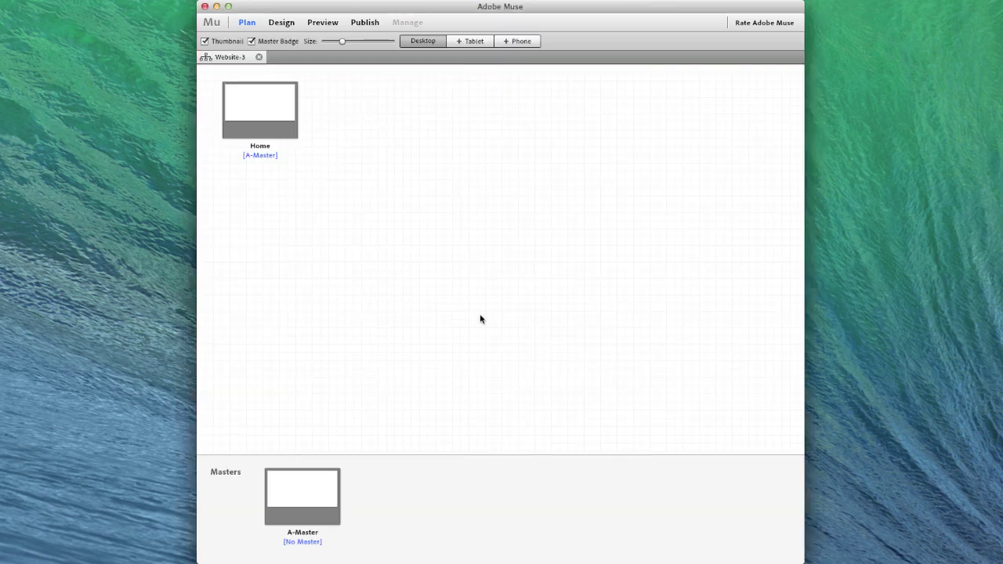
mouse_move(306, 116)
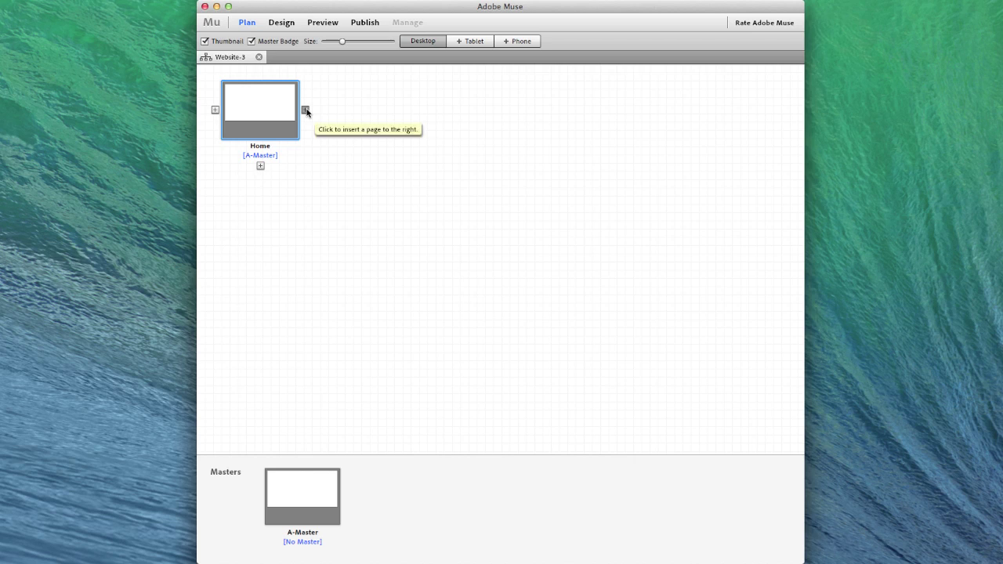
Add the Products and Reviews pages after Home.
left_click(306, 110)
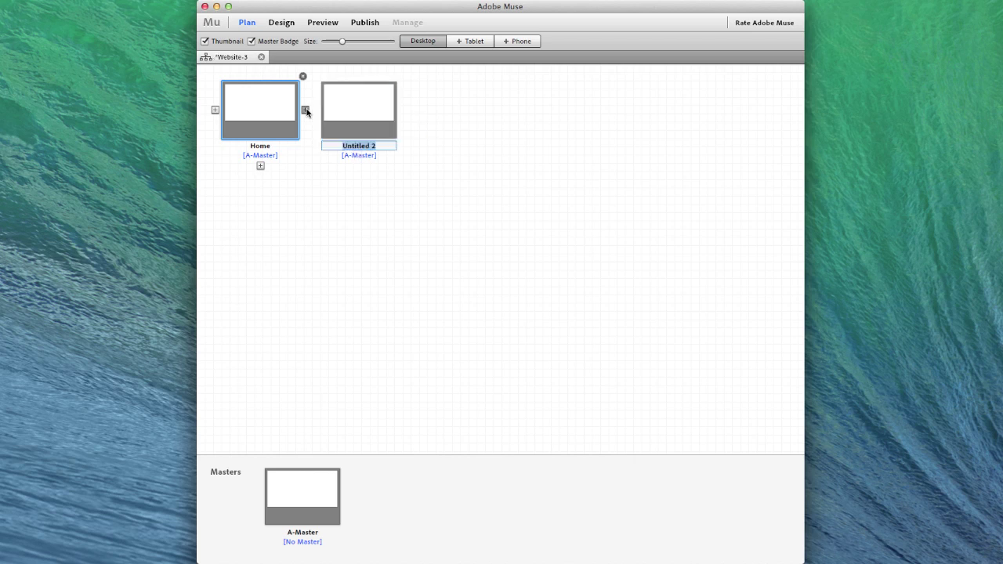
type("Products")
key("Return")
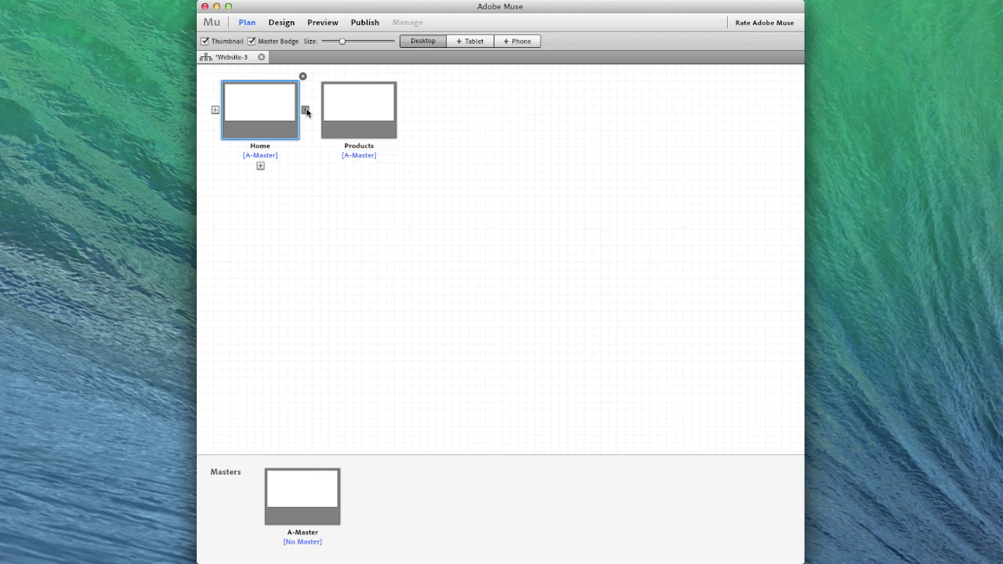
left_click(404, 111)
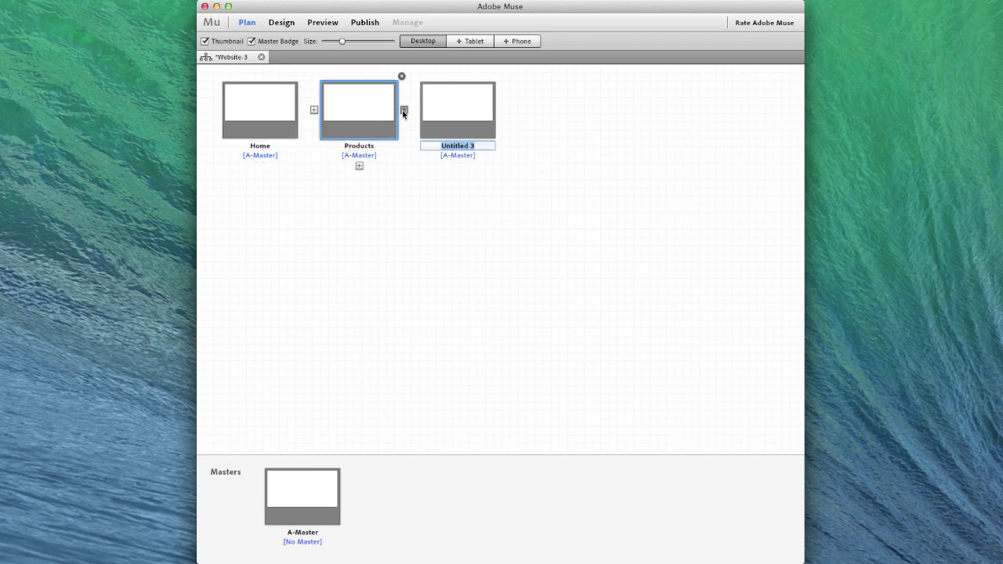
type("Reviews")
key("Return")
Add the About Us and Contact Us pages after Reviews.
left_click(502, 111)
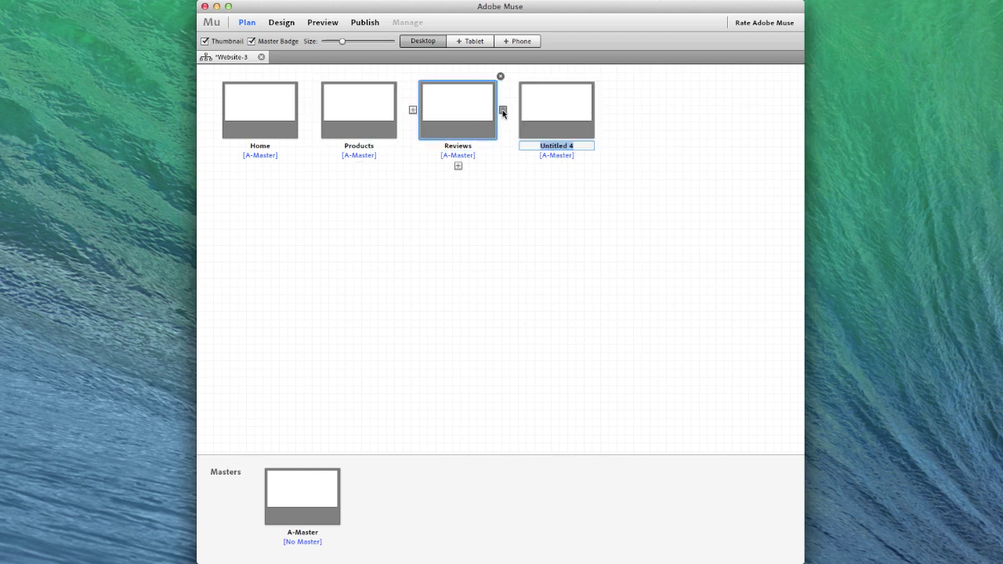
type("About US")
key("BackSpace")
type("s")
key("Return")
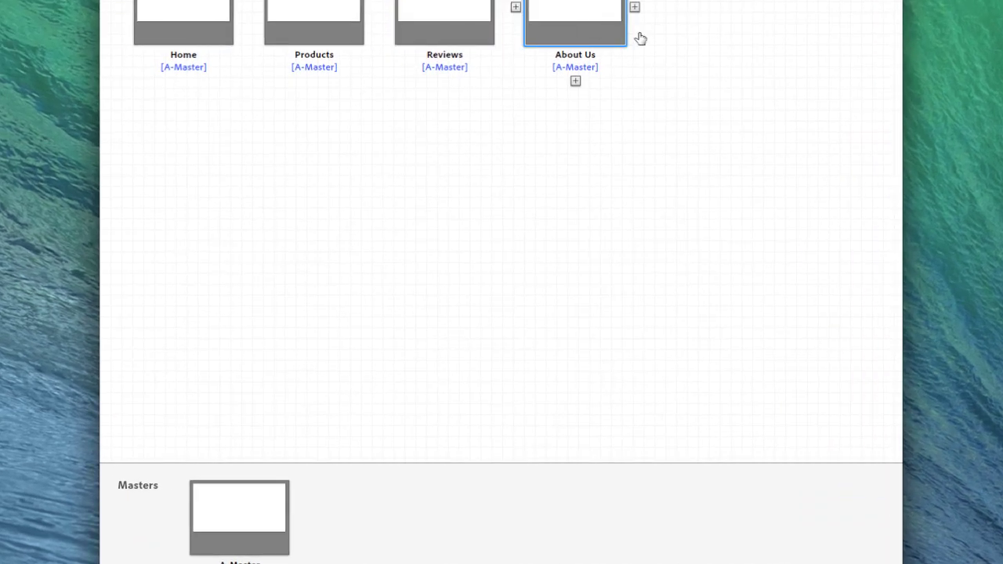
left_click(635, 8)
type("C")
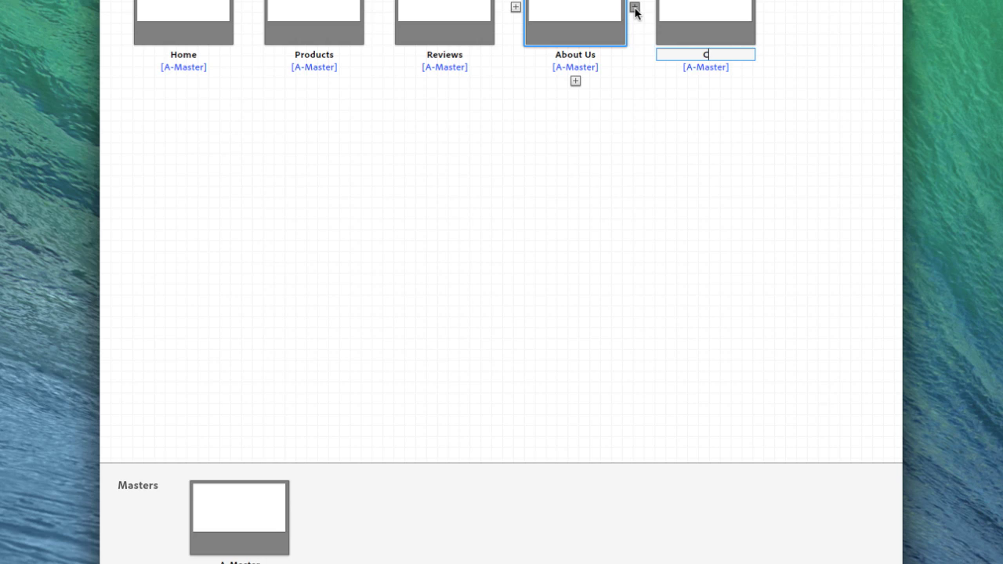
type("ontact Us")
key("Return")
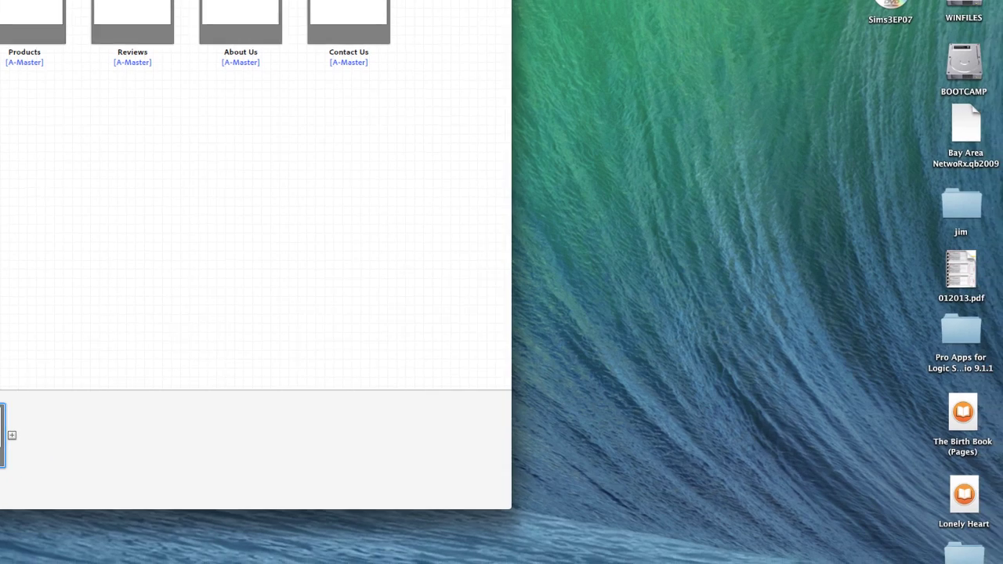
On A-Master, add a horizontal guide and draw a roughly 920 x 129 px header rectangle.
double_click(230, 512)
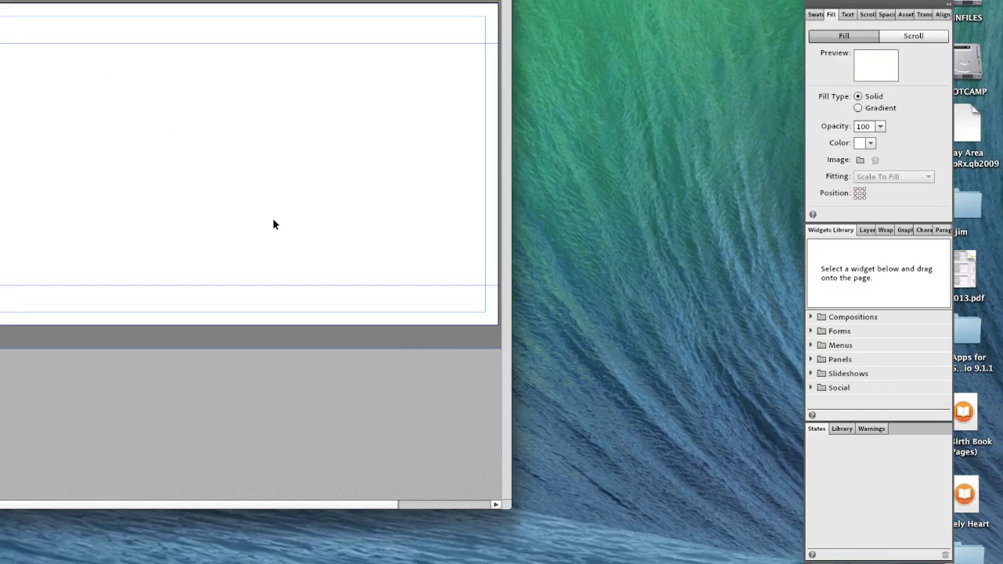
left_click_drag(4, 43, 4, 112)
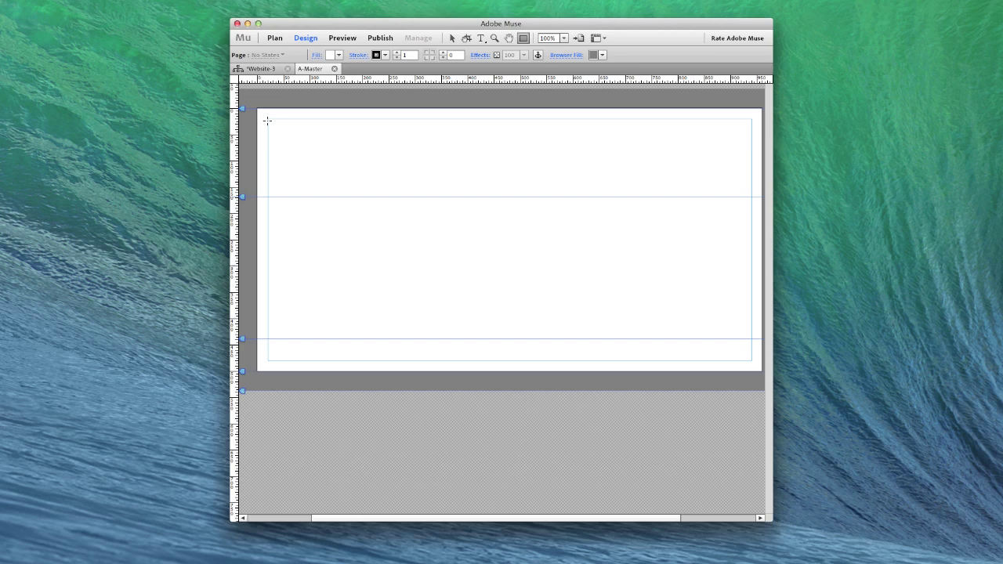
mouse_move(268, 118)
left_mouse_down()
mouse_move(339, 165)
mouse_move(477, 180)
mouse_move(746, 184)
mouse_move(717, 181)
left_mouse_up()
left_click_drag(594, 183, 594, 184)
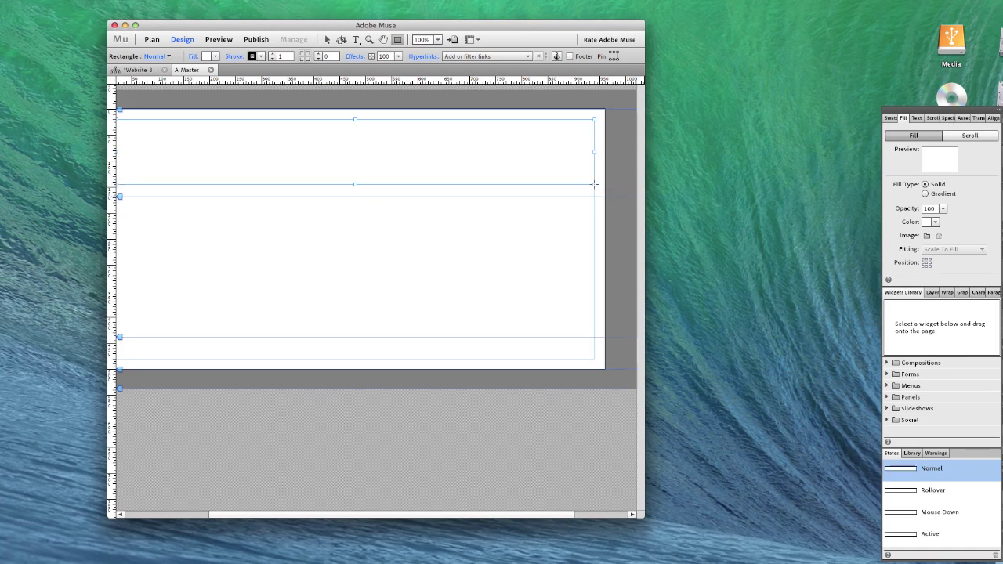
Fill the header rectangle with the cardboard texture image, fitted as Tile.
left_click(927, 235)
left_click(496, 193)
double_click(494, 195)
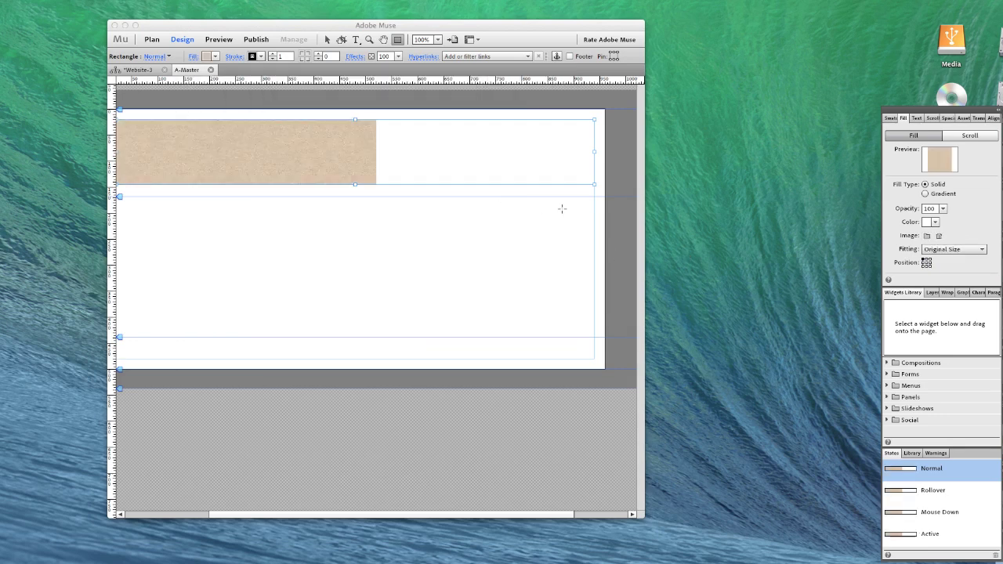
left_click(963, 257)
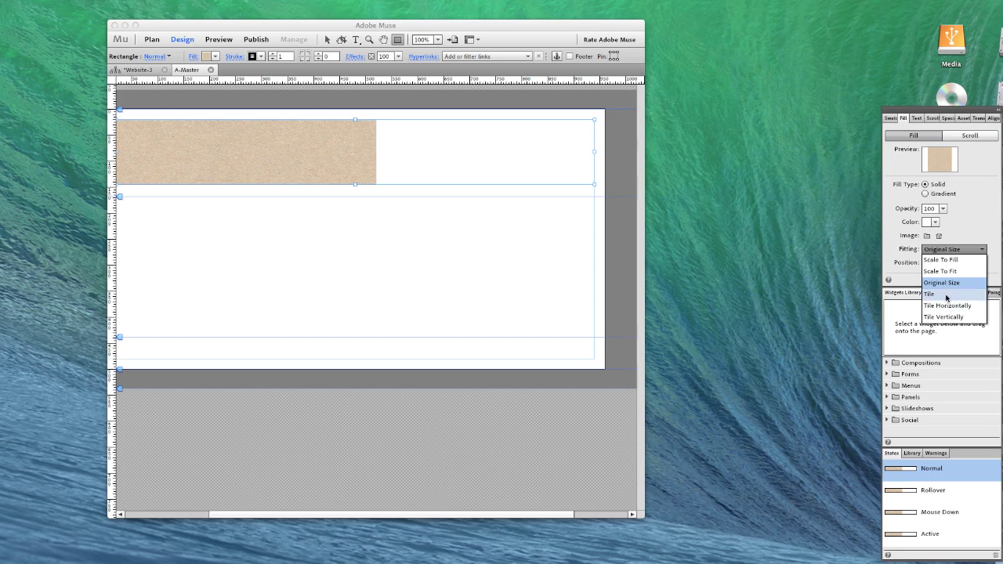
left_click(948, 293)
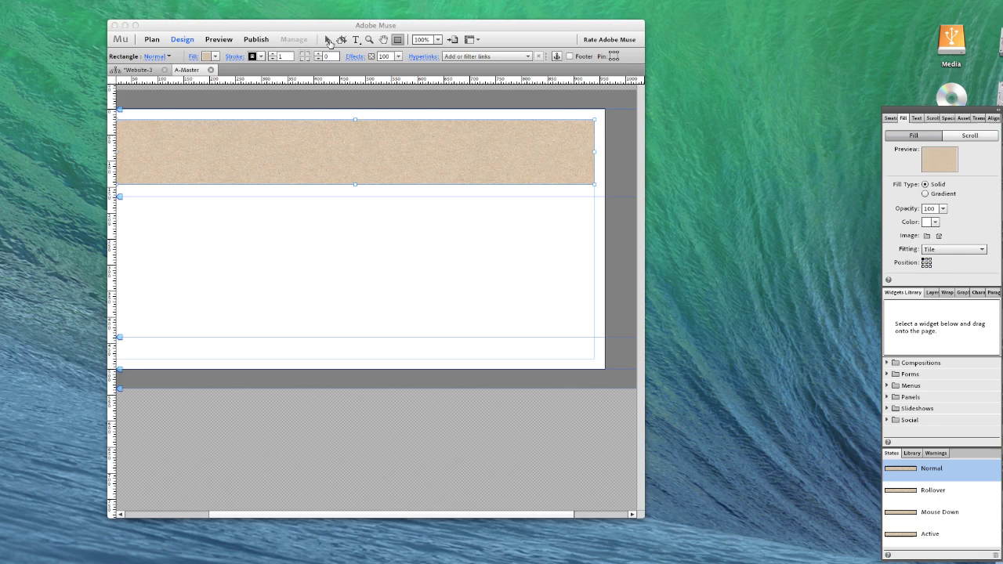
Return to the Selection tool and widen the Muse window on both sides.
left_click(641, 240)
left_click_drag(666, 242, 713, 249)
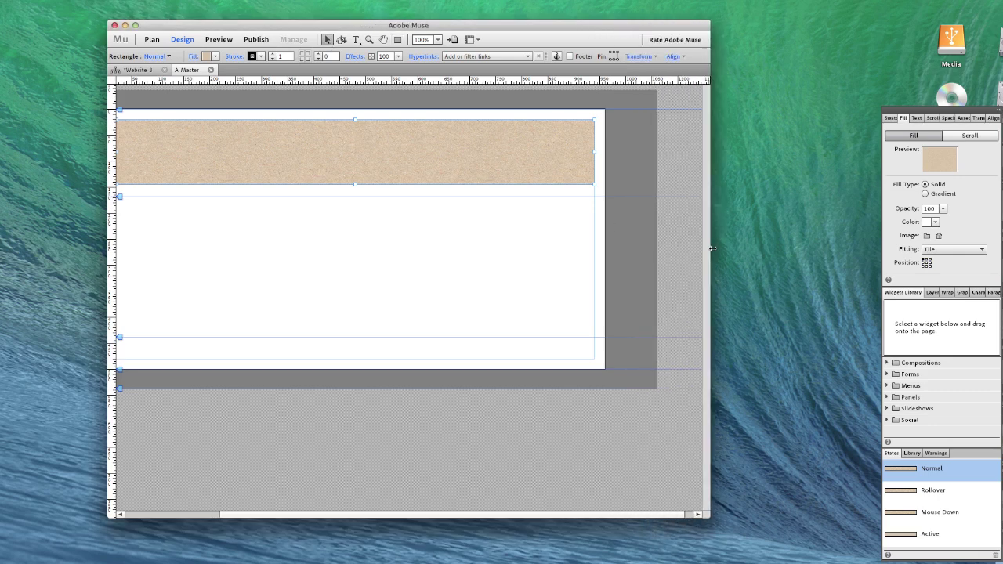
left_click_drag(106, 287, 29, 283)
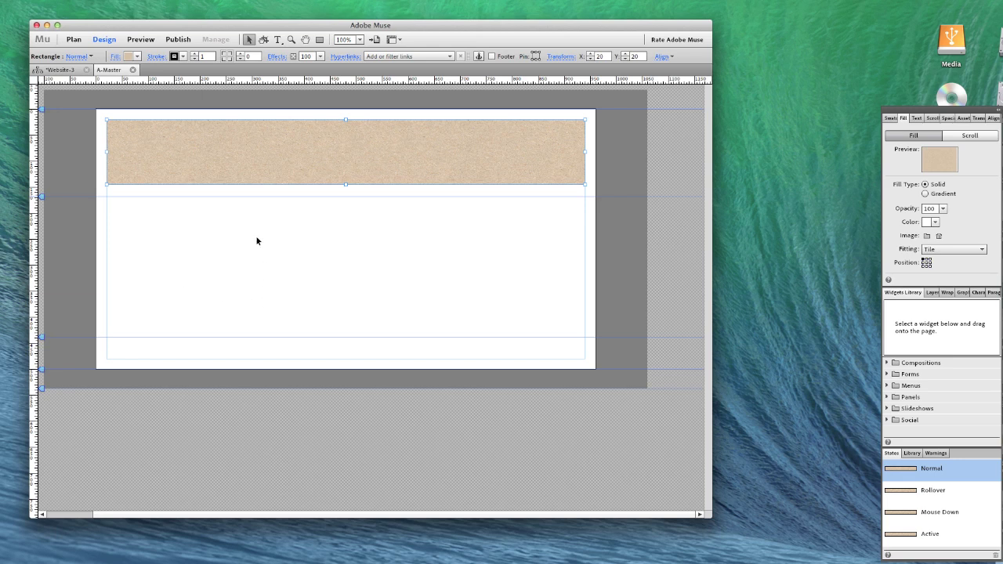
Preview the header, stretch the rectangle to the page's right edge, then return to Design.
left_click(135, 42)
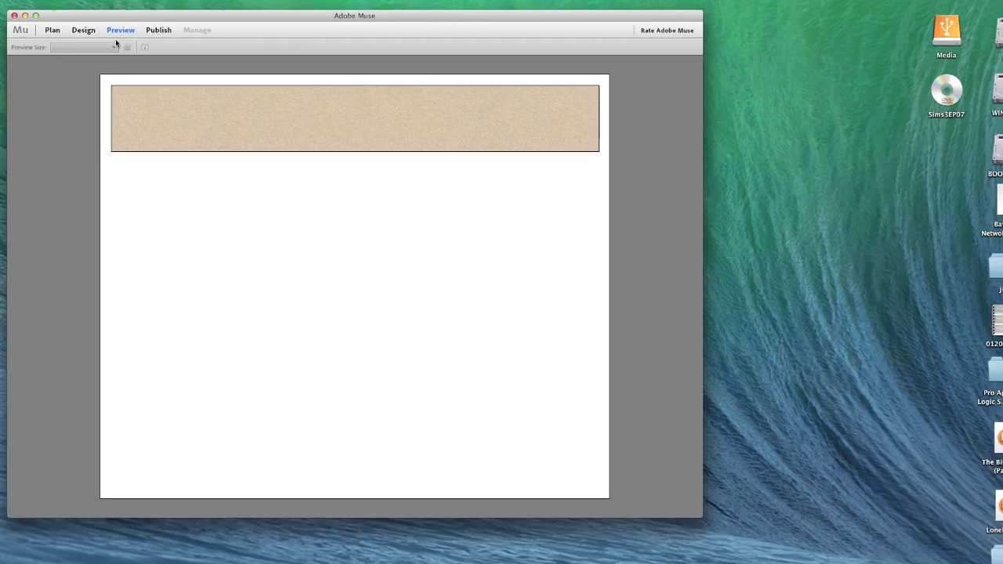
left_click(104, 39)
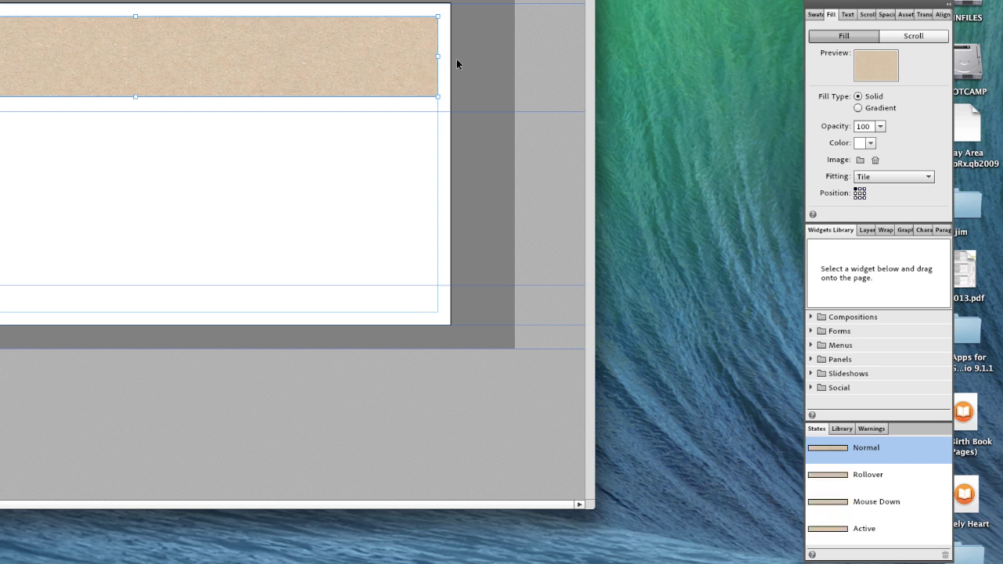
left_click_drag(437, 55, 450, 56)
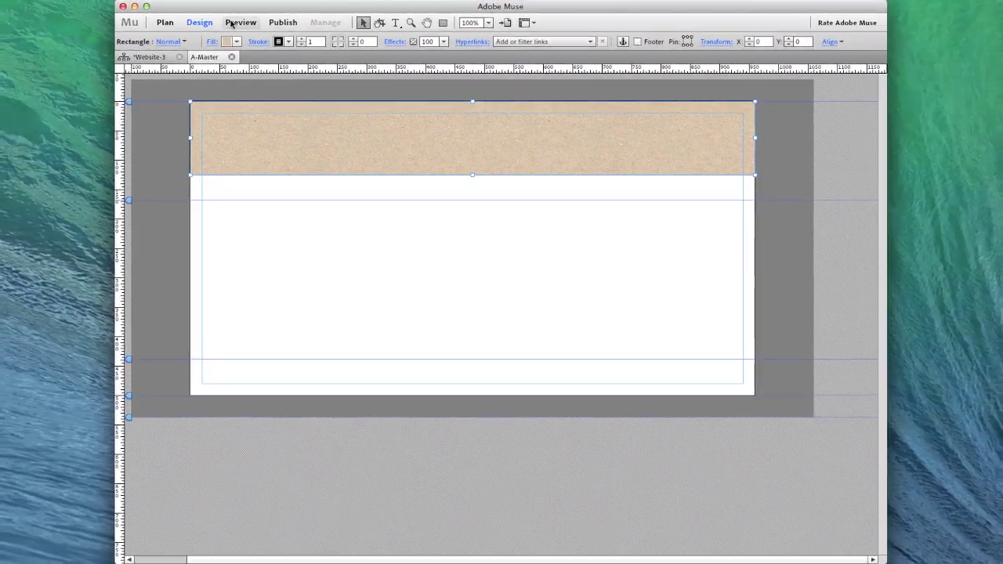
left_click(162, 23)
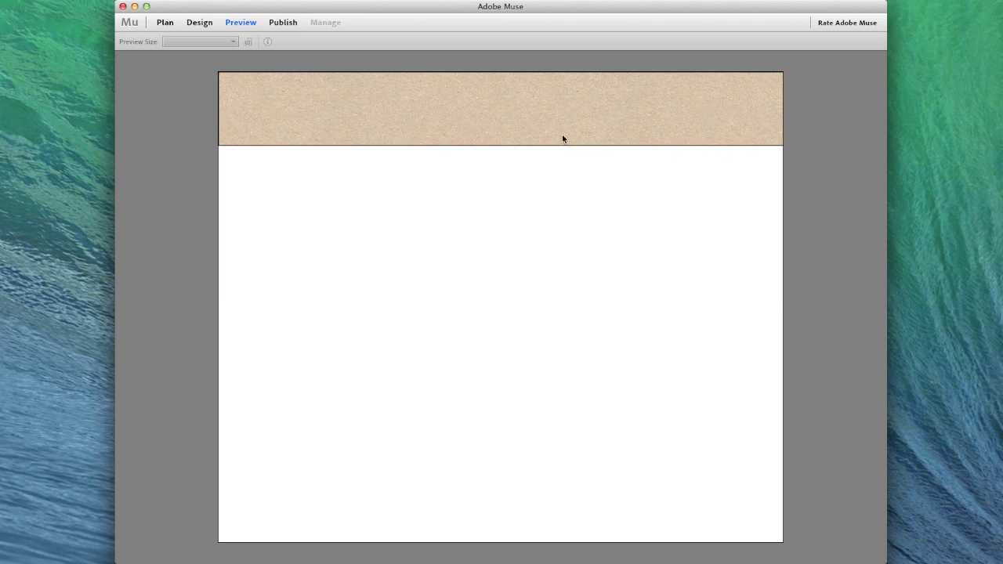
left_click(199, 22)
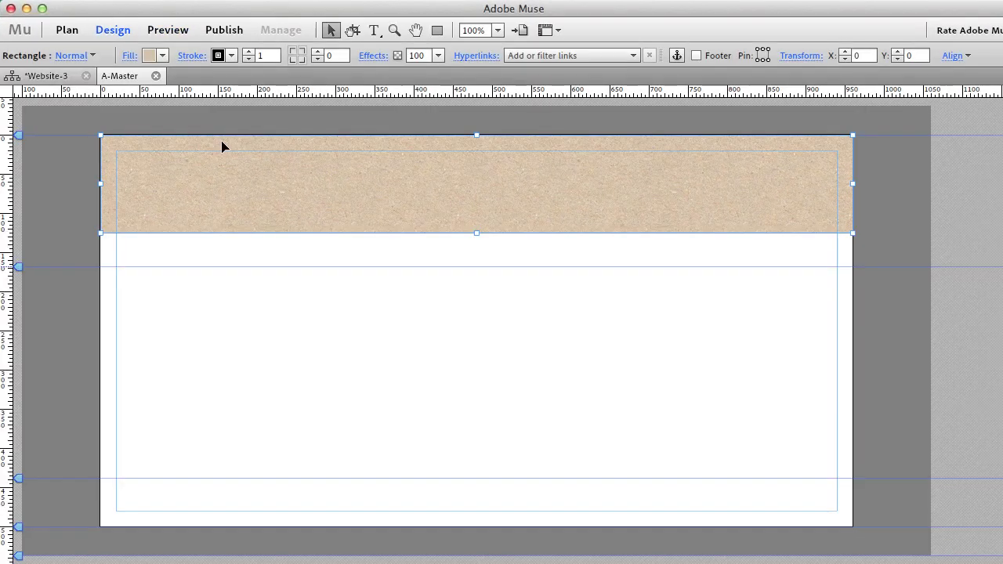
Set the header rectangle's fill colour to None, keeping only the tiled texture.
left_click(162, 56)
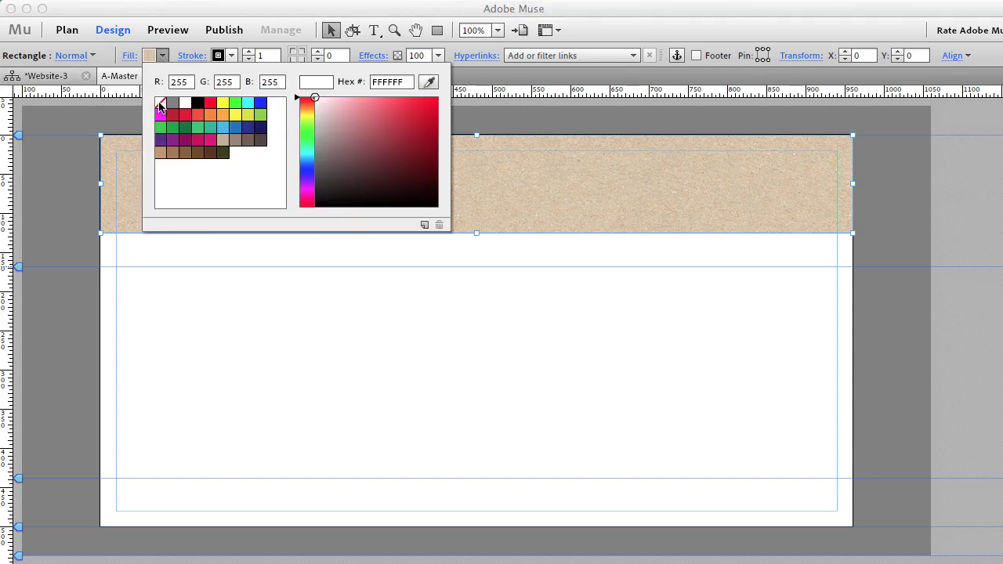
left_click(160, 105)
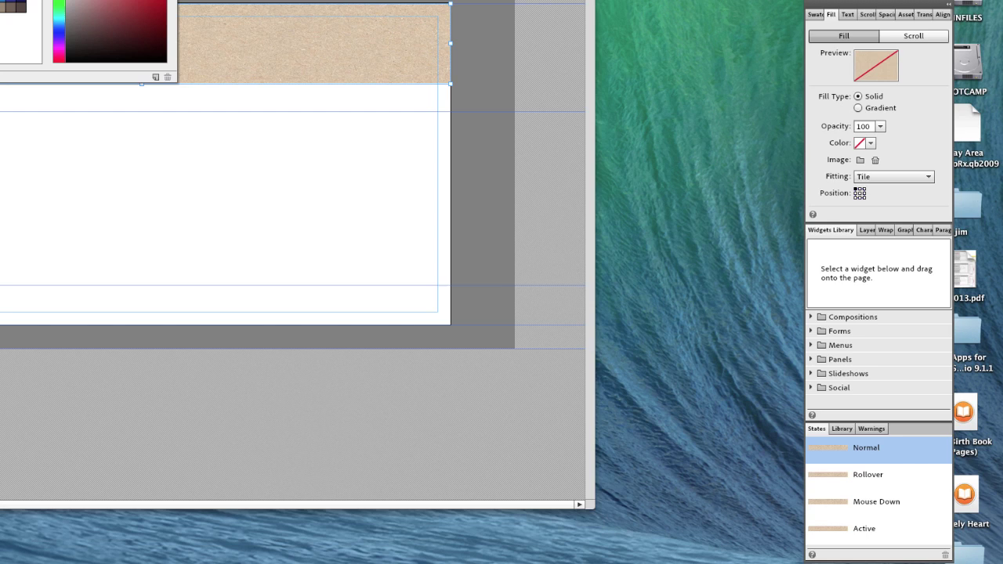
key("Escape")
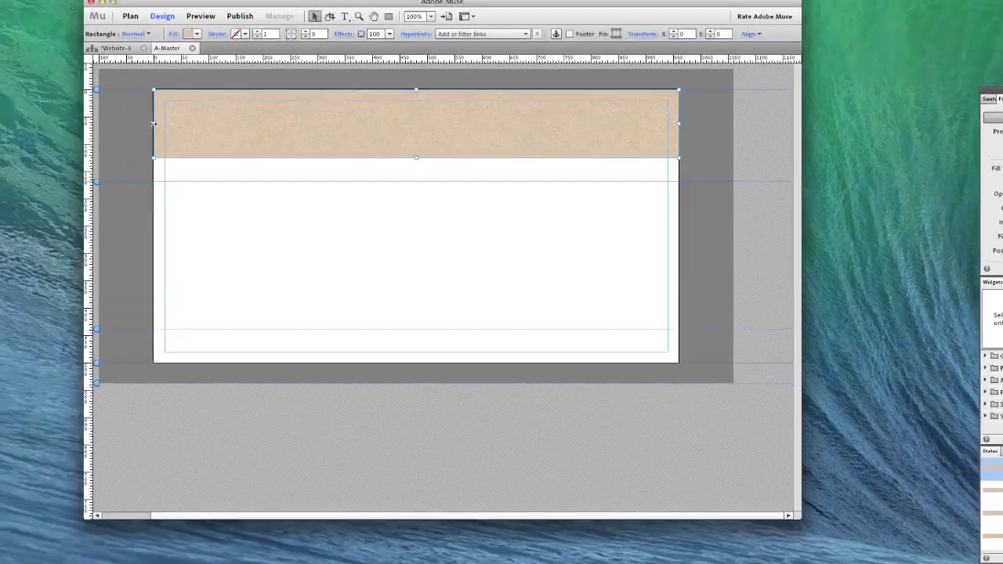
Extend the header past both page edges and above the top to X -100, Y -37, then raise a guide.
mouse_move(253, 141)
left_mouse_down()
mouse_move(170, 139)
mouse_move(259, 139)
mouse_move(247, 141)
left_mouse_up()
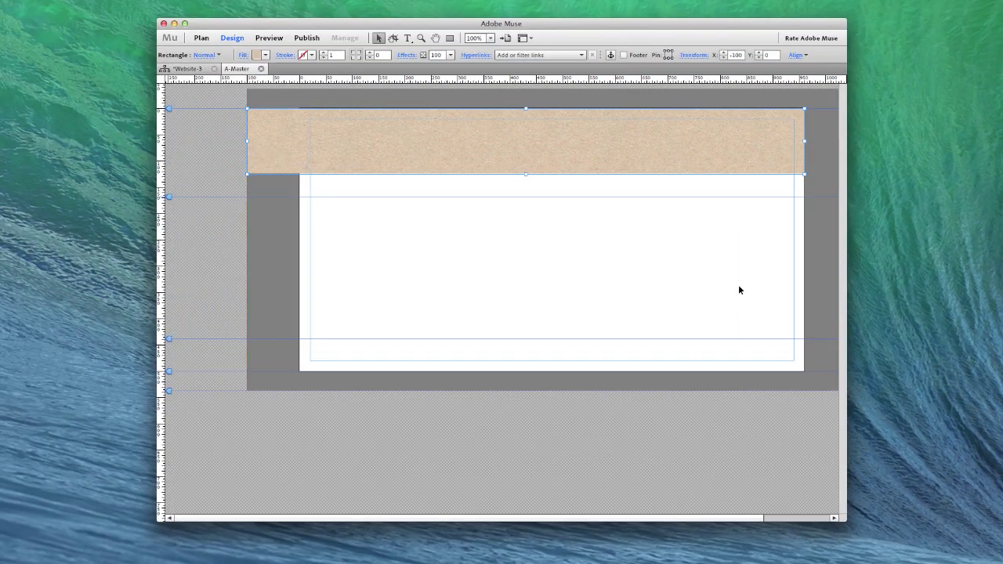
scroll(745, 513, "right", 3)
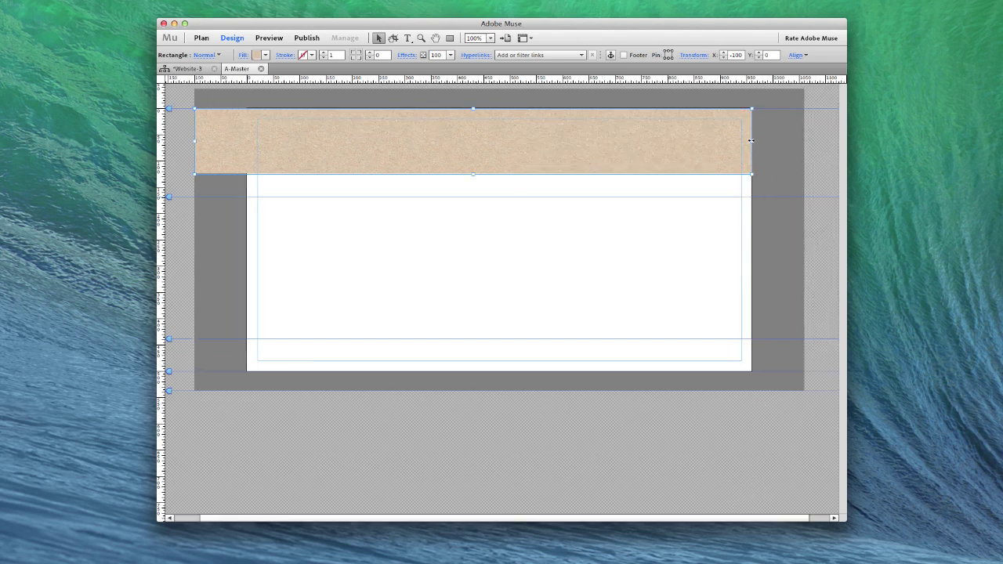
left_click_drag(753, 142, 803, 142)
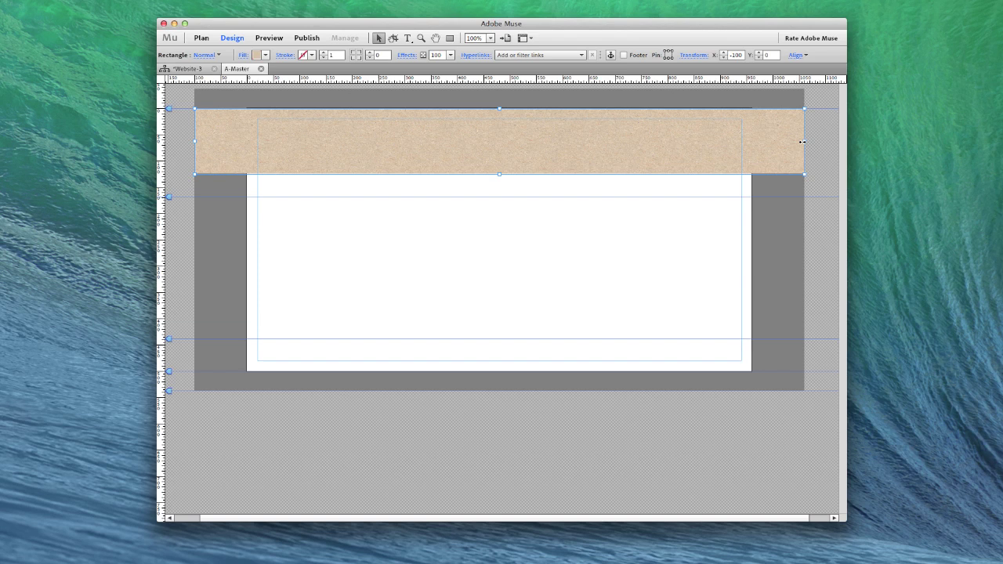
left_click_drag(567, 143, 568, 124)
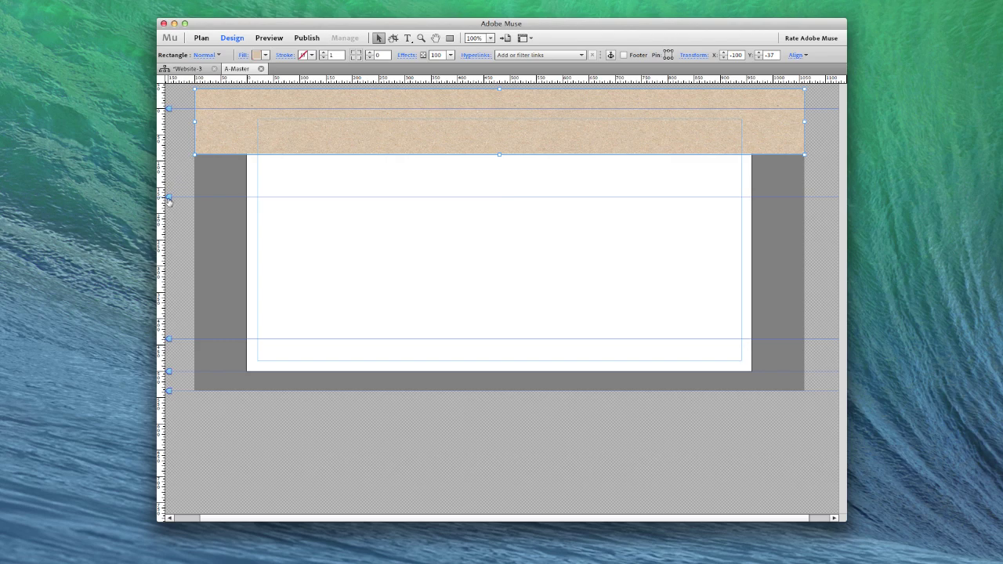
left_click_drag(168, 196, 168, 169)
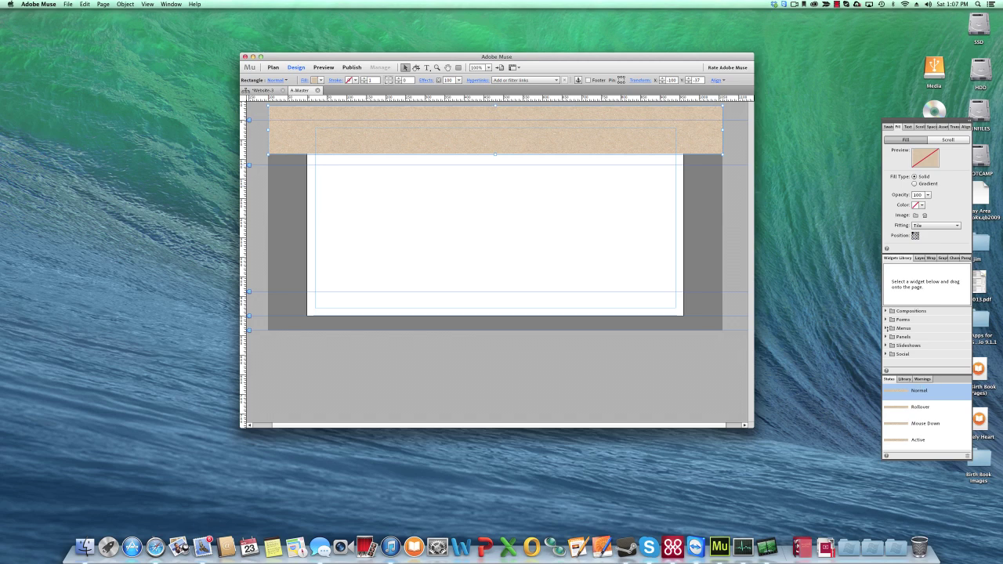
Drop a Horizontal menu widget onto the header, widen it to 920 px, and select Home.
left_click(891, 328)
left_click_drag(907, 338, 320, 134)
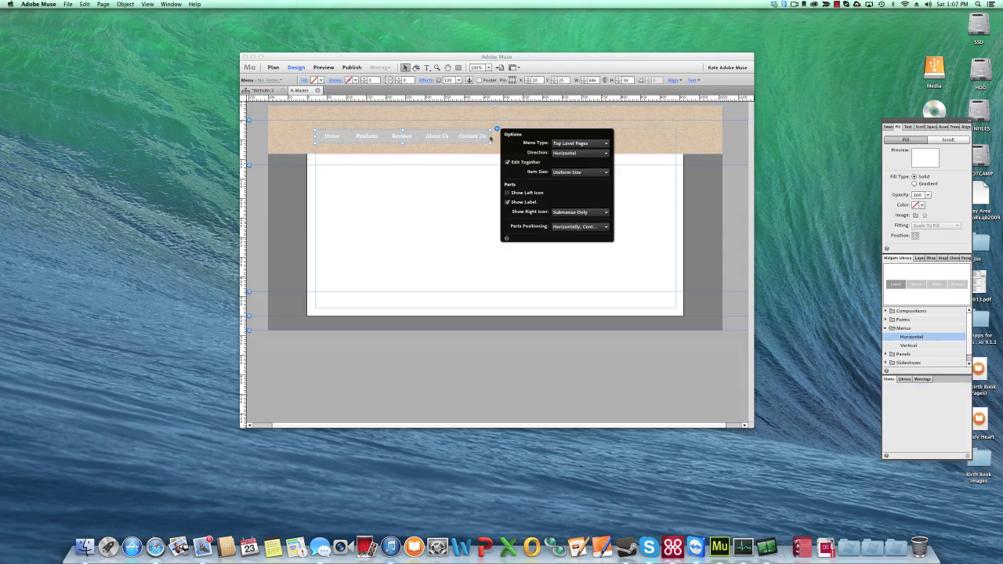
left_click(491, 138)
left_click_drag(490, 138, 643, 138)
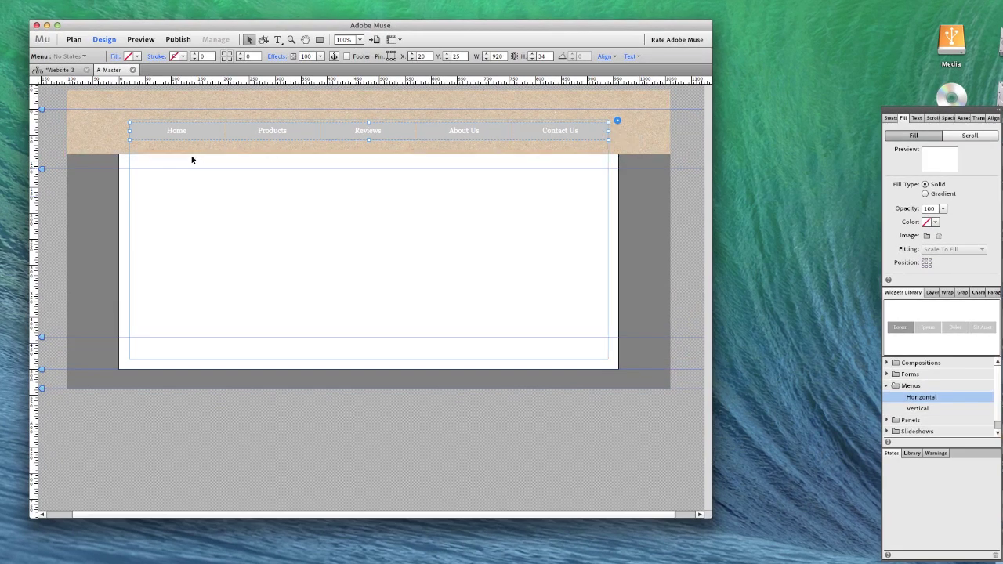
left_click(200, 131)
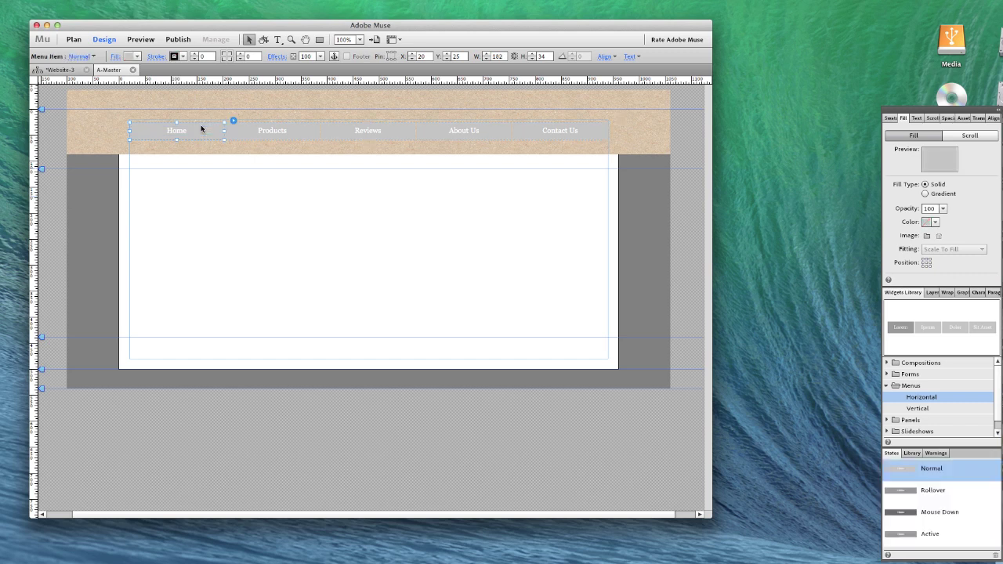
left_click(256, 121)
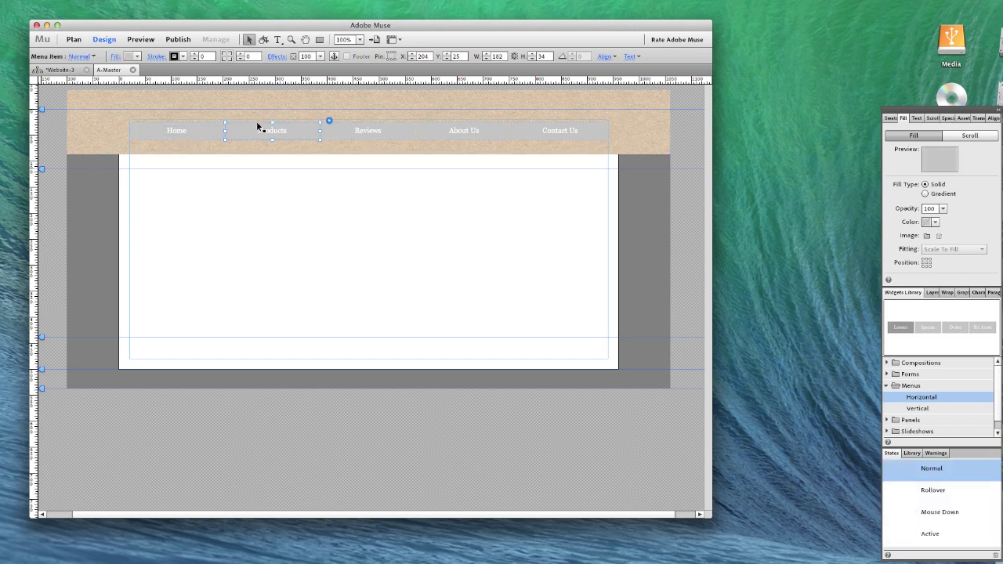
Select the whole menu and set its fill to the black swatch.
left_click(441, 186)
left_click(396, 138)
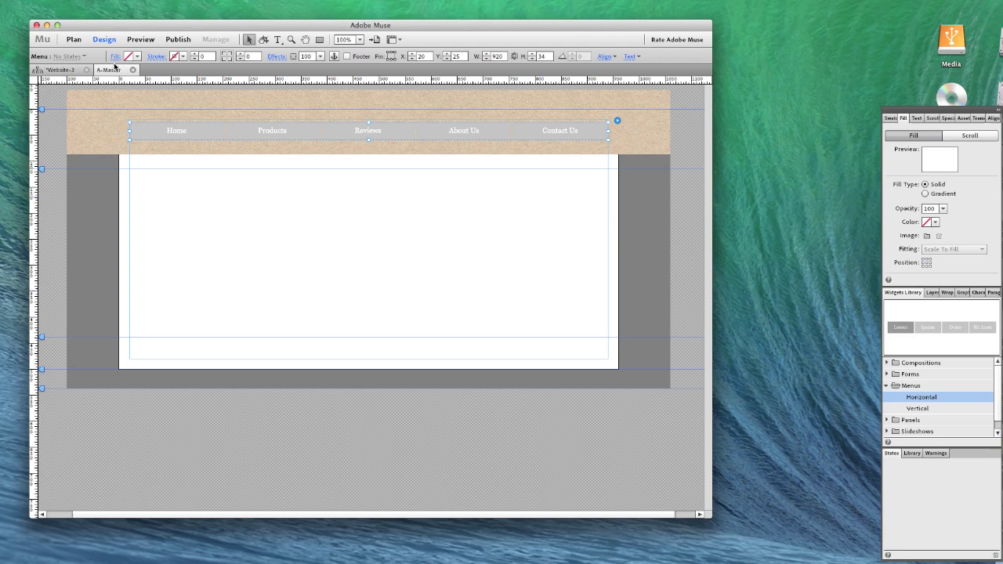
left_click(137, 57)
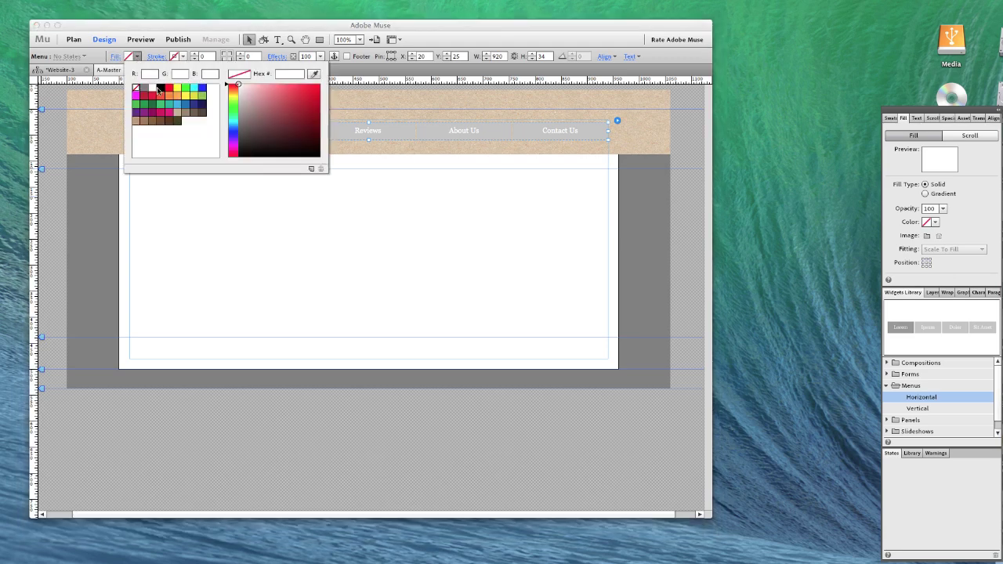
left_click(159, 88)
left_click(325, 264)
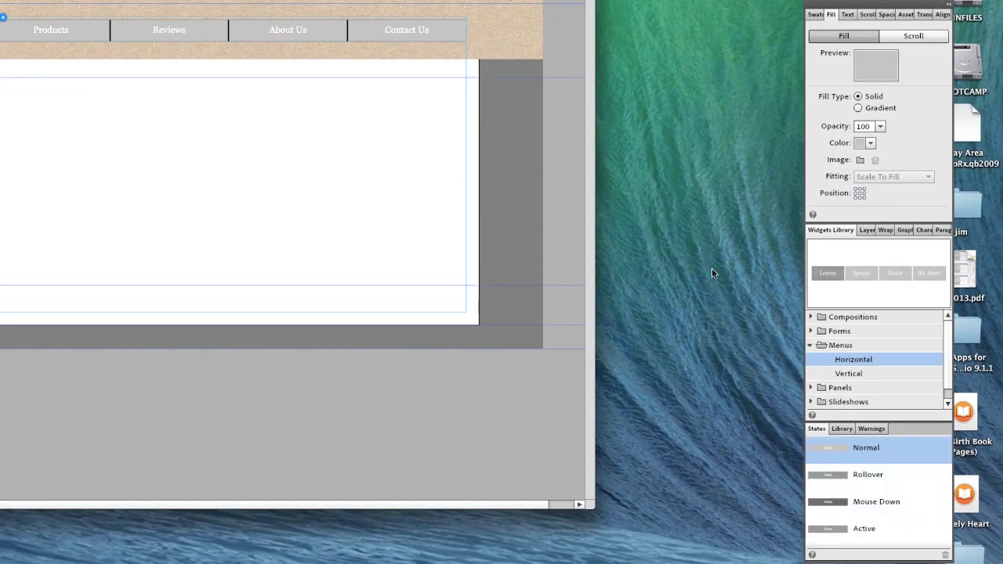
Check the Rollover, Mouse Down and Active state fills, then return to Normal.
left_click(869, 475)
left_click(866, 502)
left_click(863, 527)
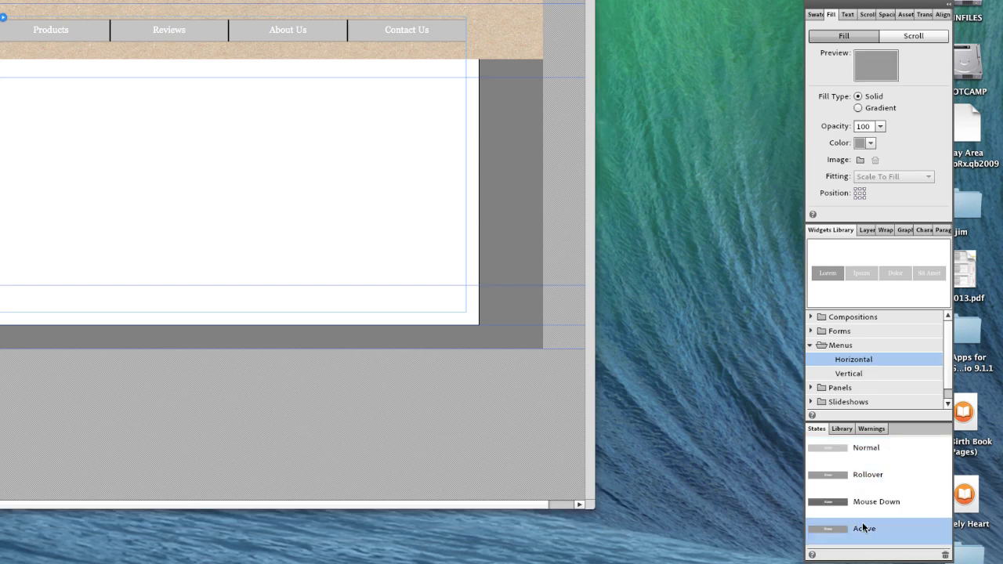
left_click(858, 459)
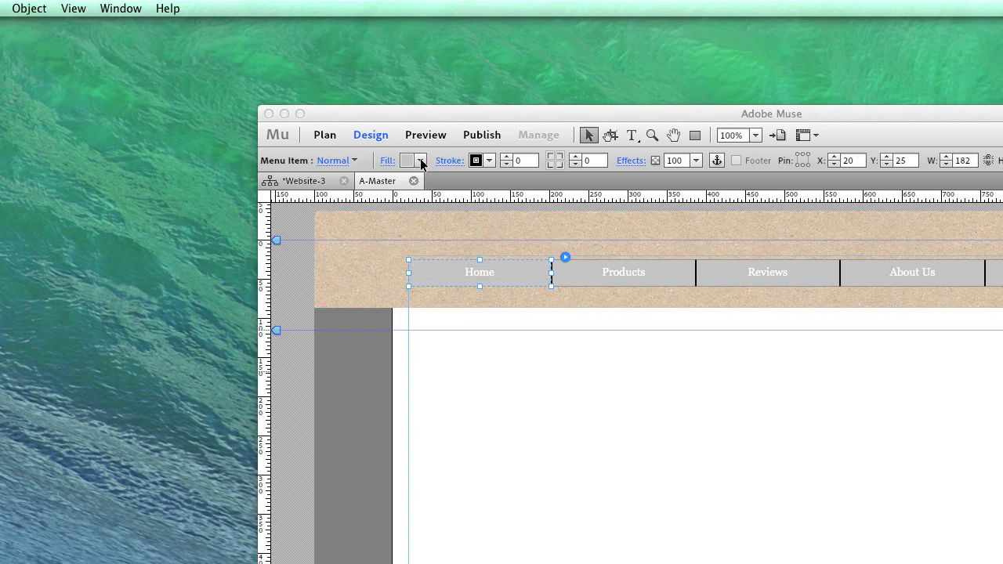
Fill the menu items with the 50% Grey swatch, check it in Preview, then return to Design.
left_click(388, 160)
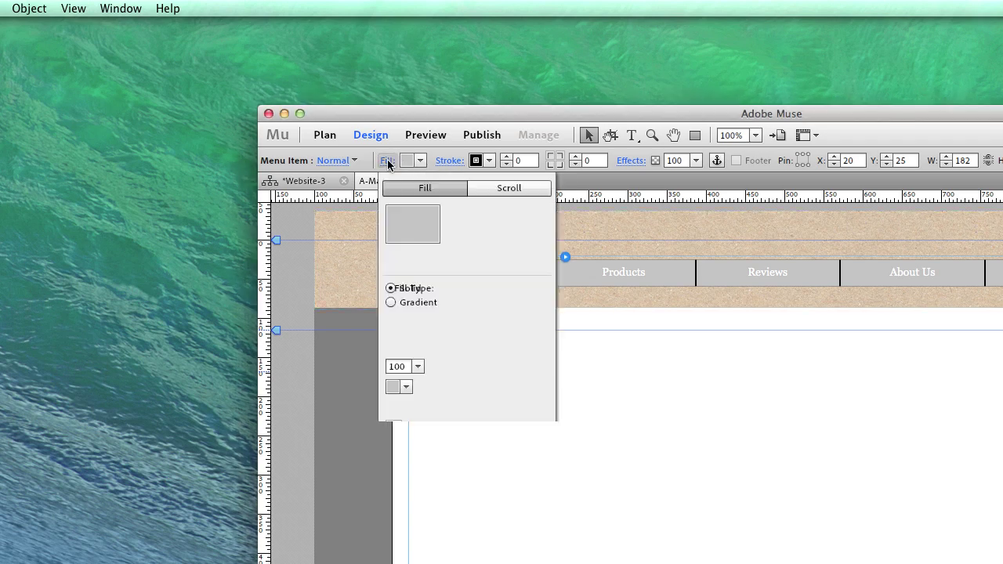
left_click(458, 318)
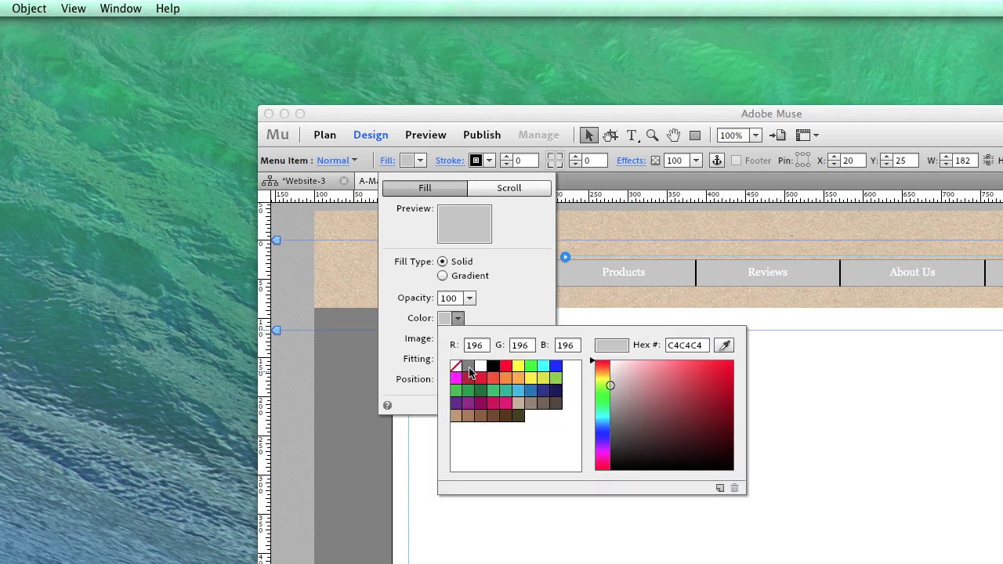
left_click(470, 369)
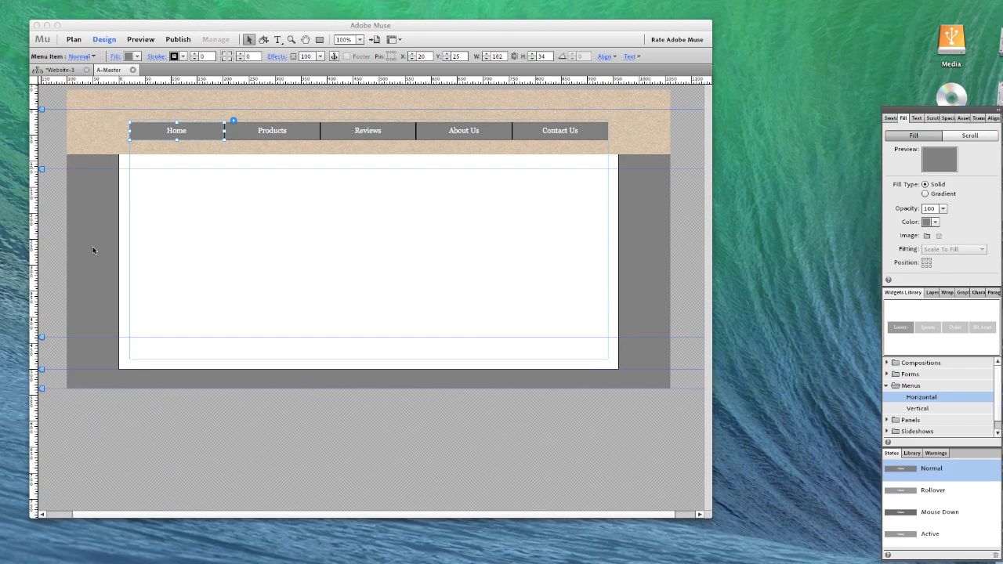
left_click(141, 39)
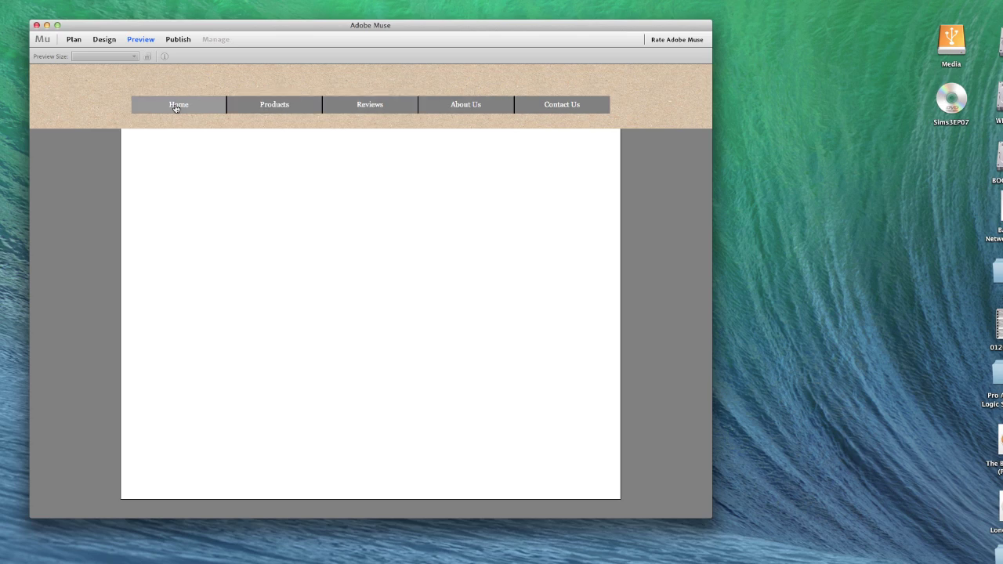
left_click(105, 39)
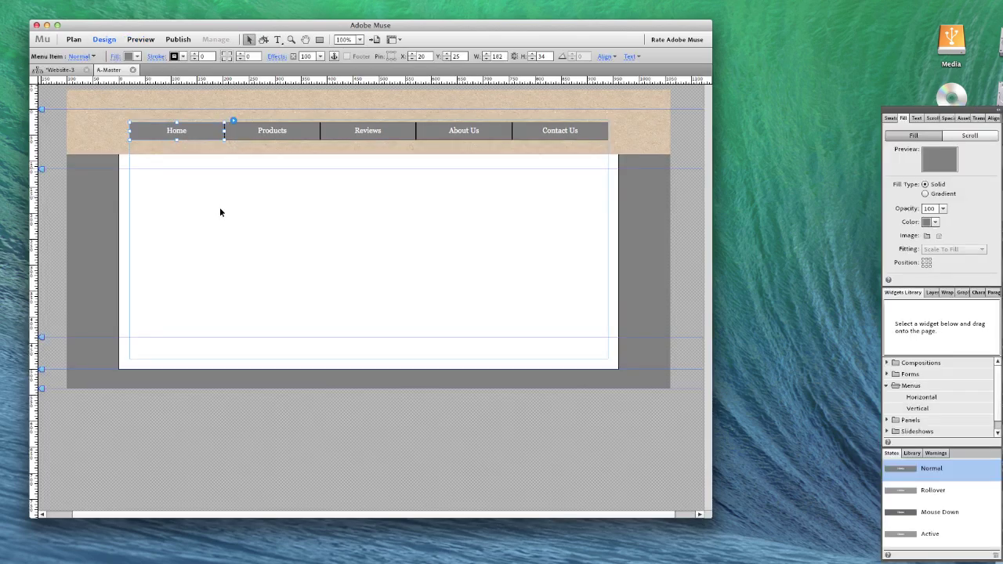
Change the menu item fill to a vertical grey-to-black gradient and check it in Preview.
left_click(115, 56)
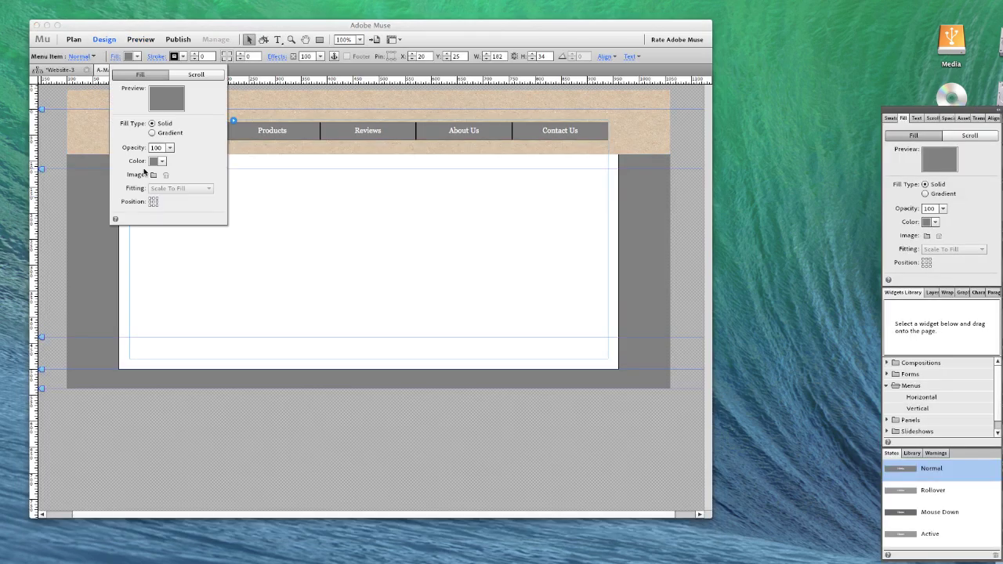
left_click(152, 132)
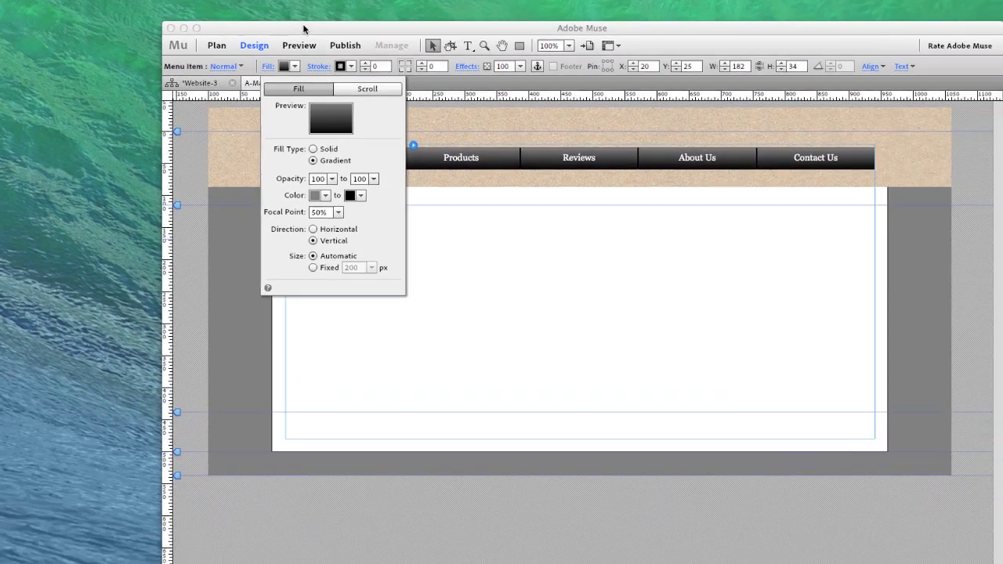
left_click(304, 29)
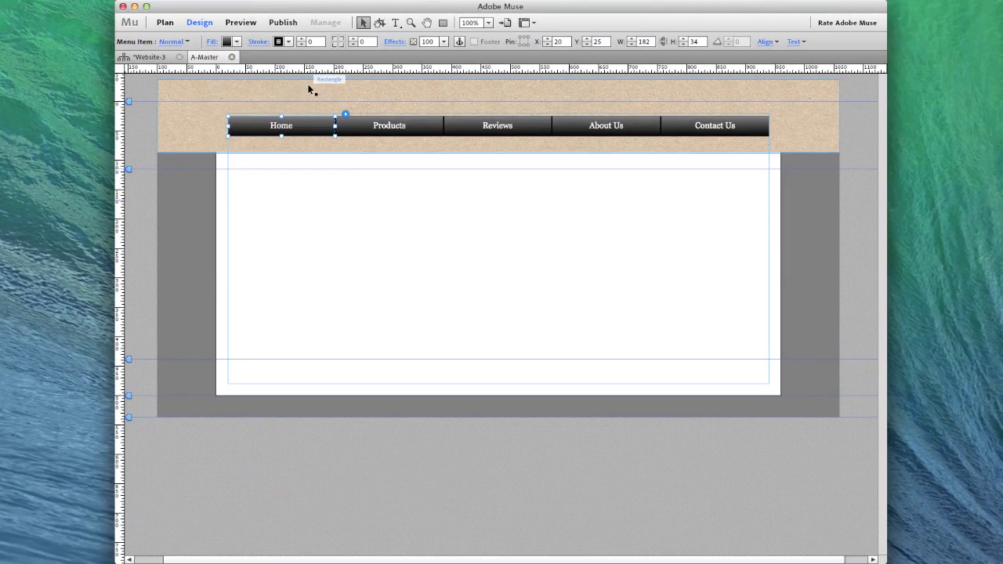
left_click(298, 47)
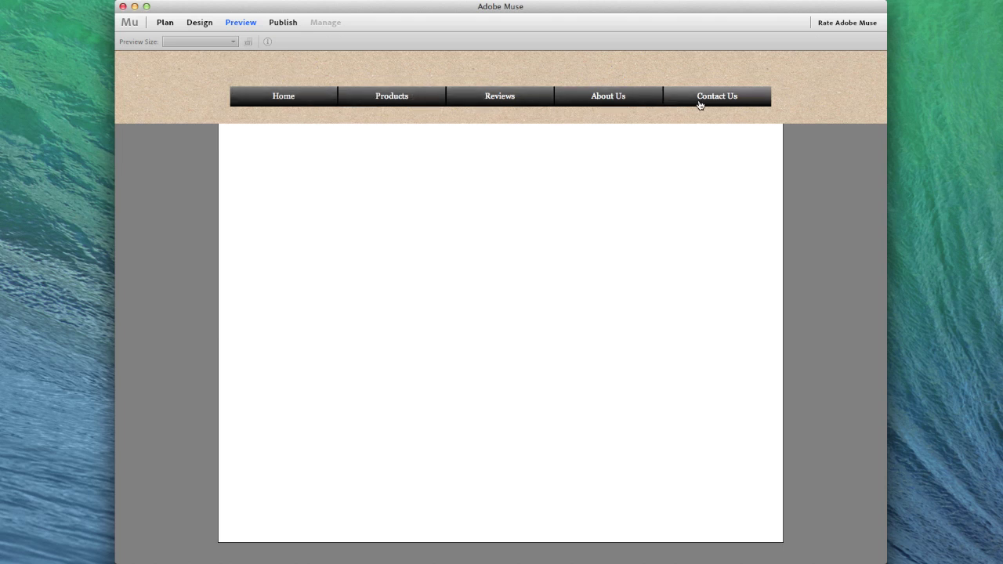
left_click(198, 24)
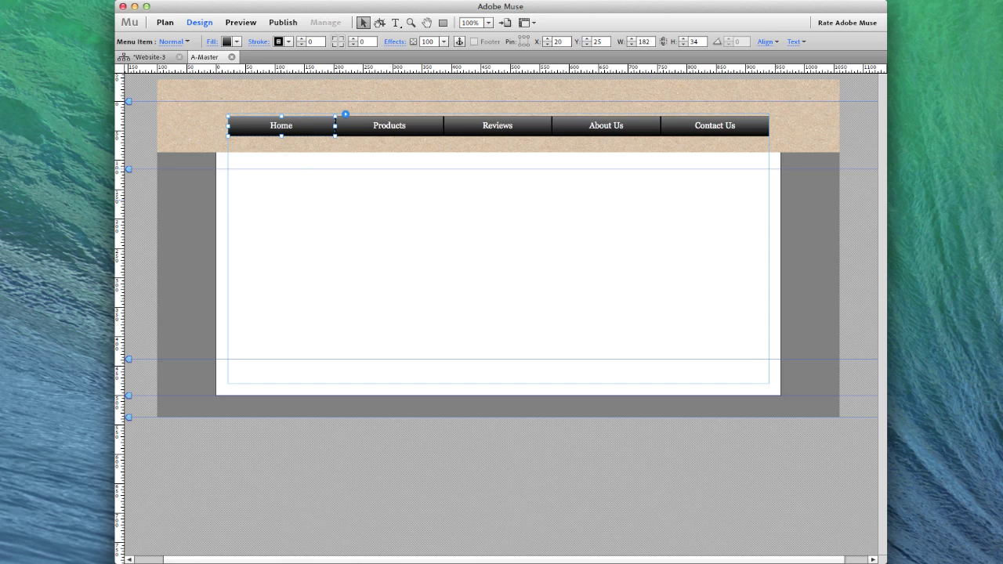
Set the Rollover gradient's Color 1 to black and Color 2 to grey 7F7F7F.
left_click(215, 43)
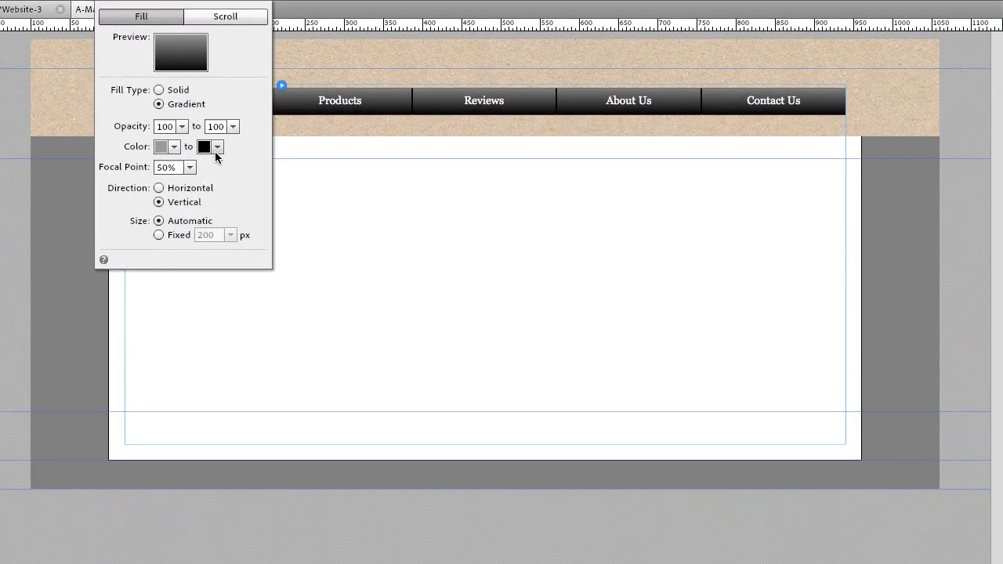
left_click(173, 148)
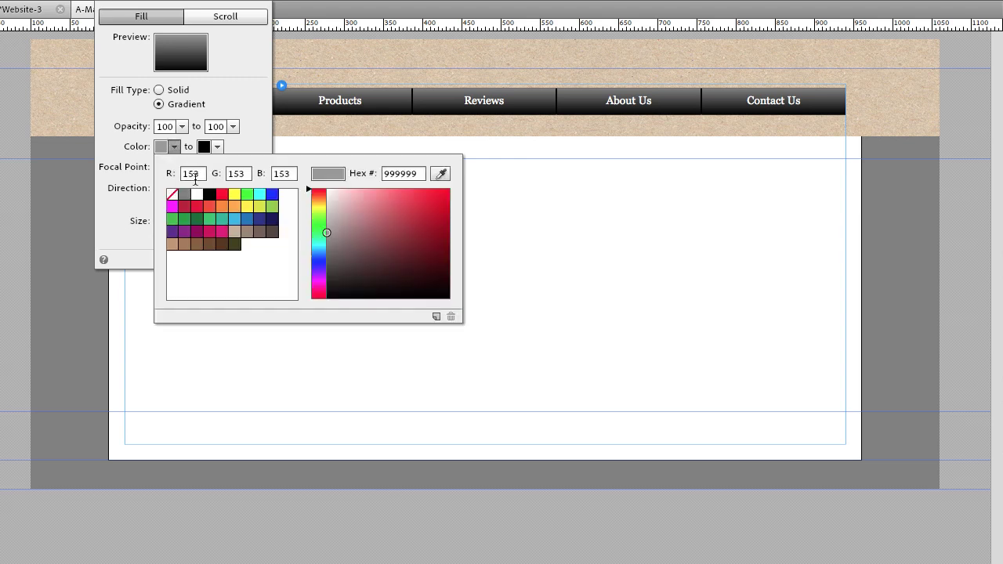
left_click(209, 194)
left_click(229, 156)
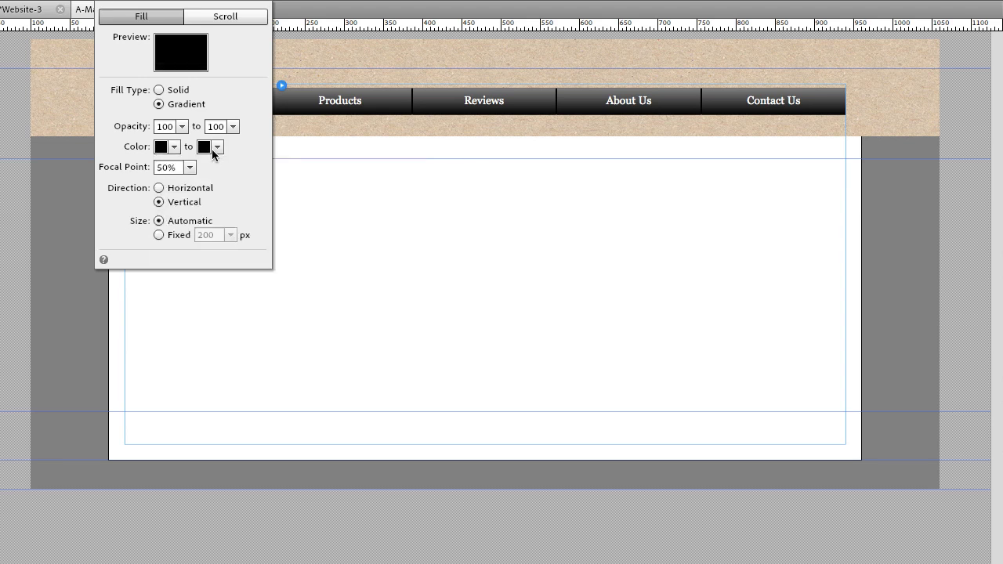
left_click(216, 147)
left_click(227, 192)
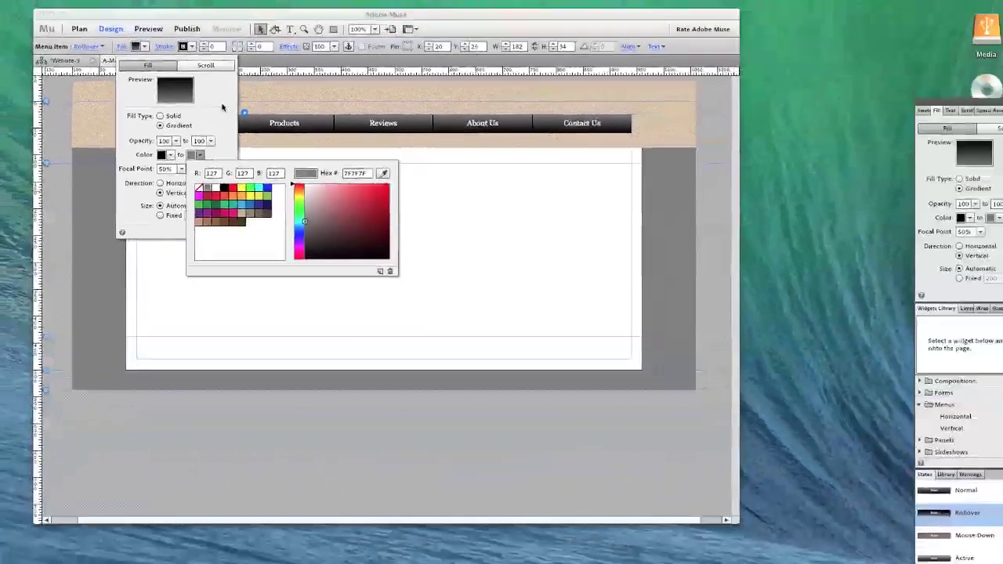
left_click(221, 106)
left_click(105, 216)
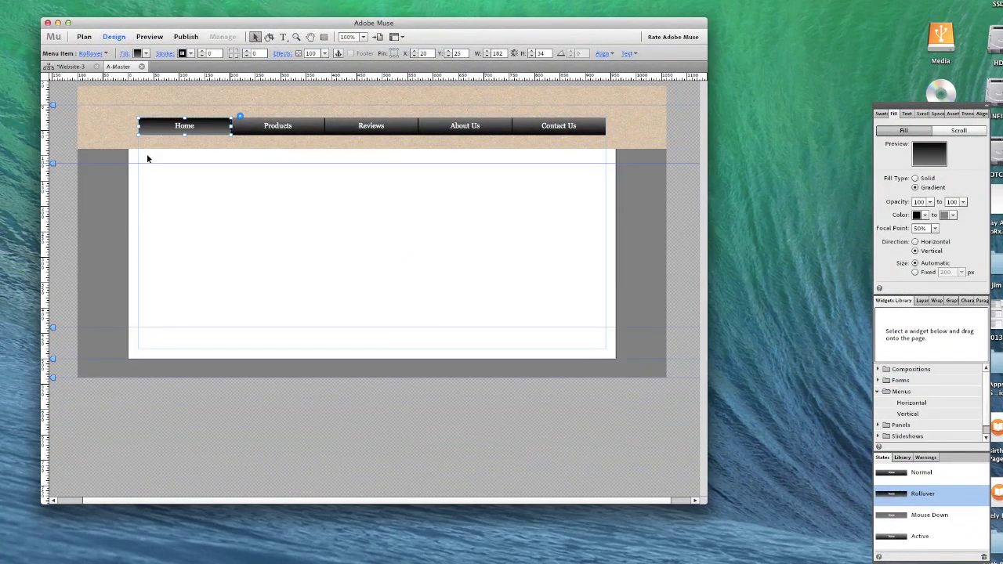
Fill the menu's Active state with red F15A24, then switch to Preview.
left_click(912, 537)
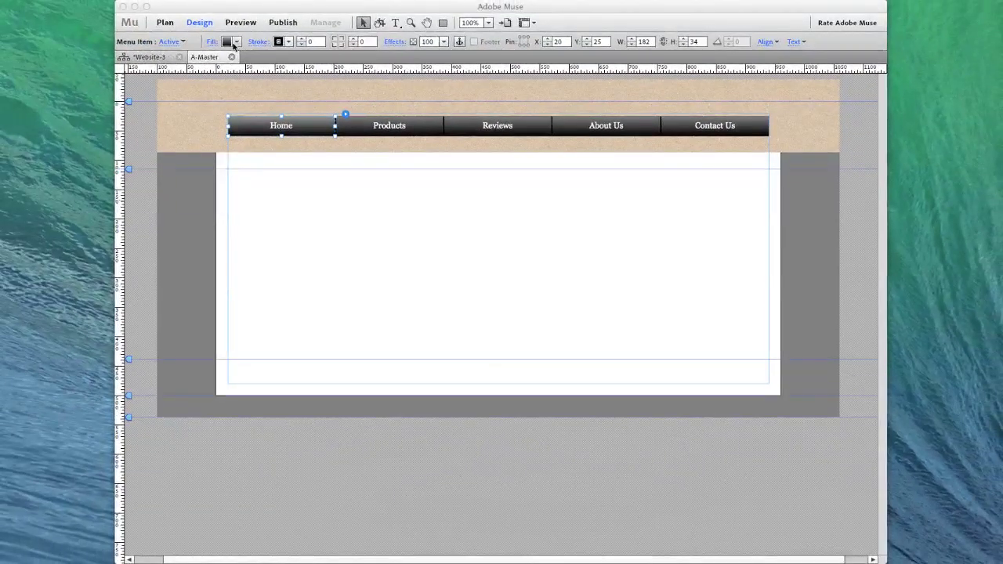
left_click(233, 46)
left_click(234, 115)
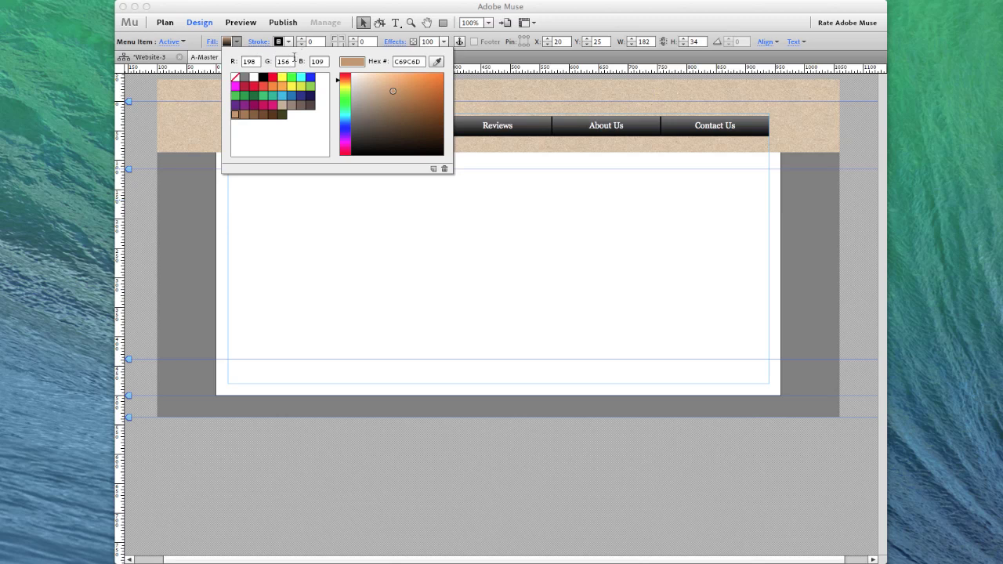
left_click(263, 87)
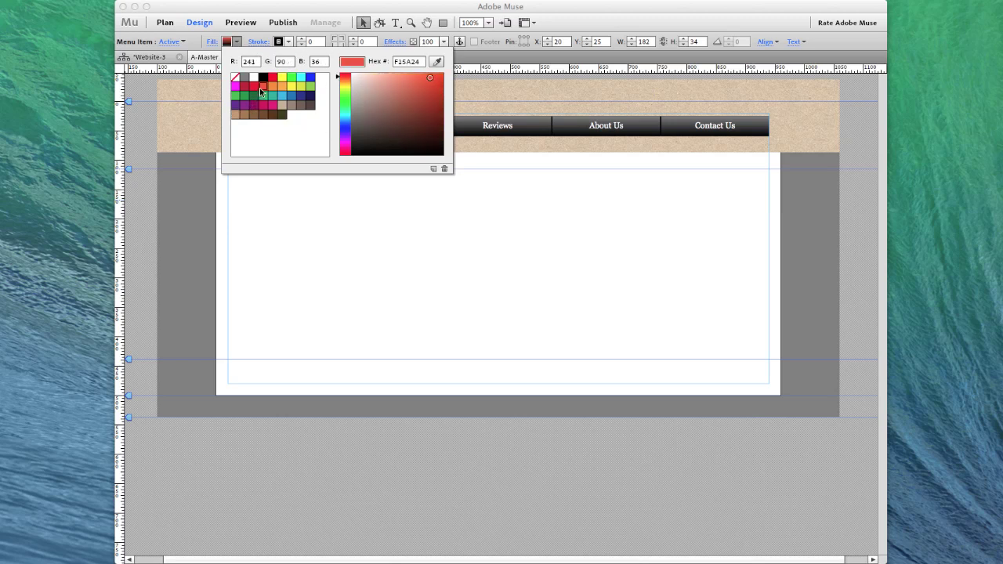
left_click(185, 234)
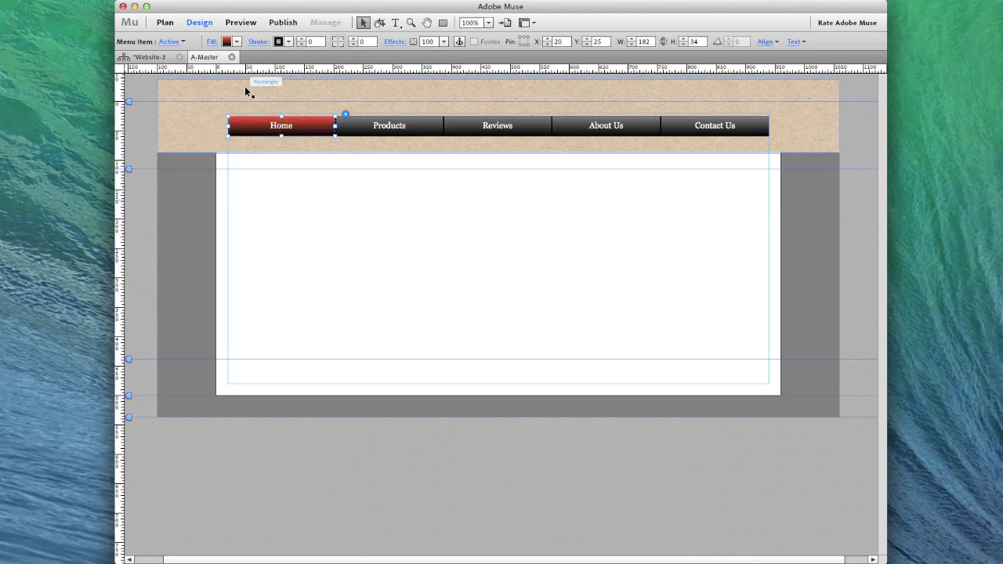
left_click(241, 22)
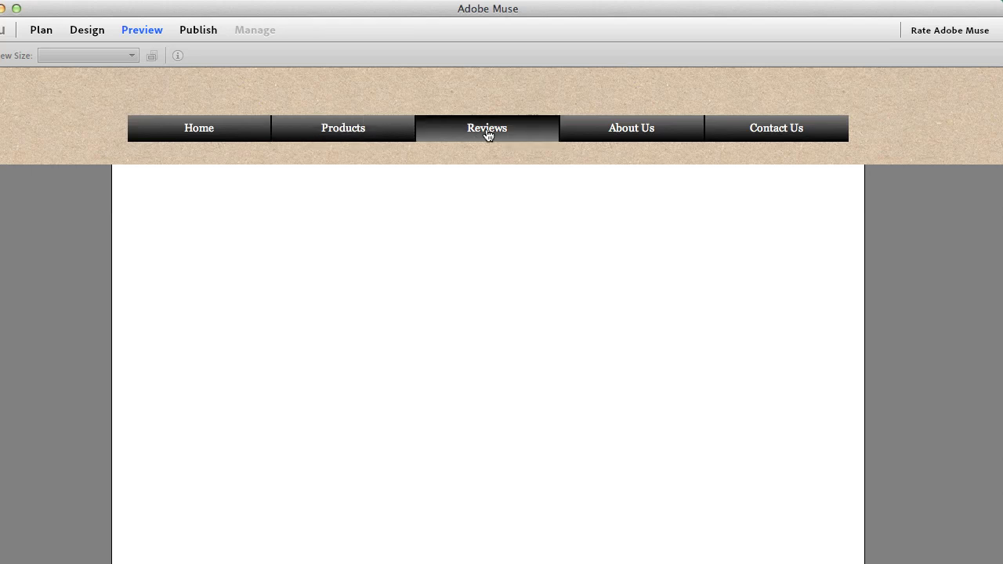
Visit Products, Reviews and Home in Preview to check their active and rollover states, then return to Design.
left_click(321, 131)
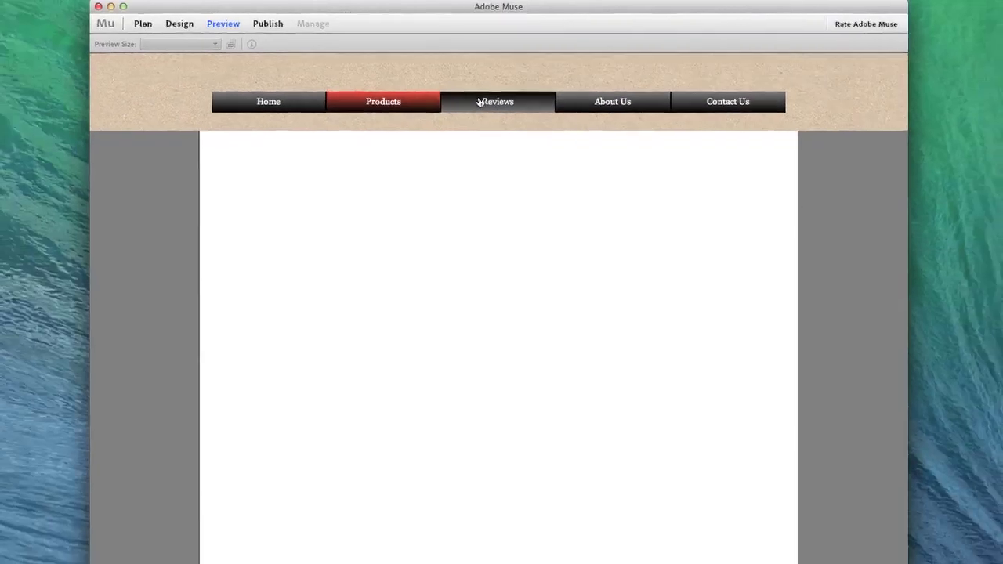
left_click(480, 102)
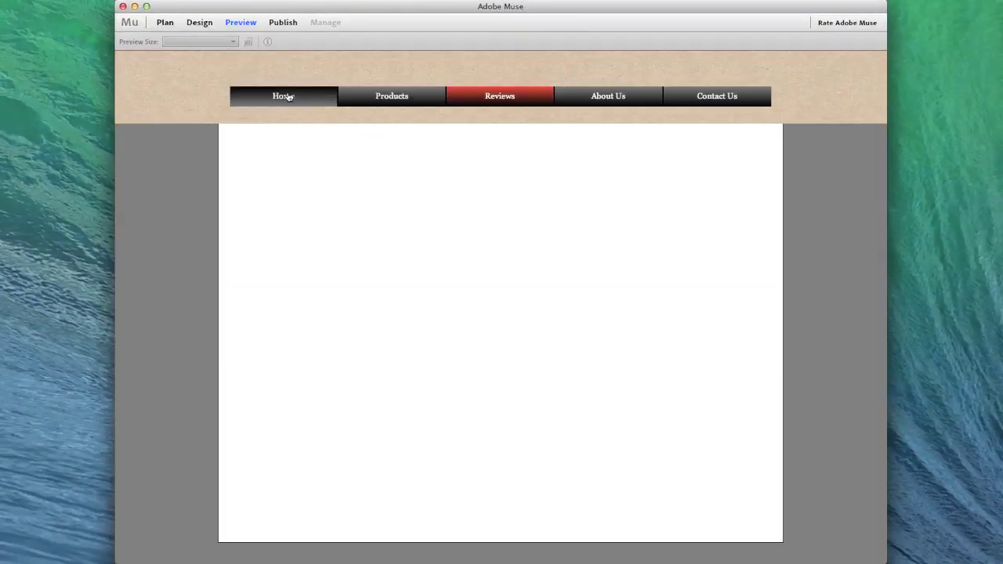
left_click(287, 95)
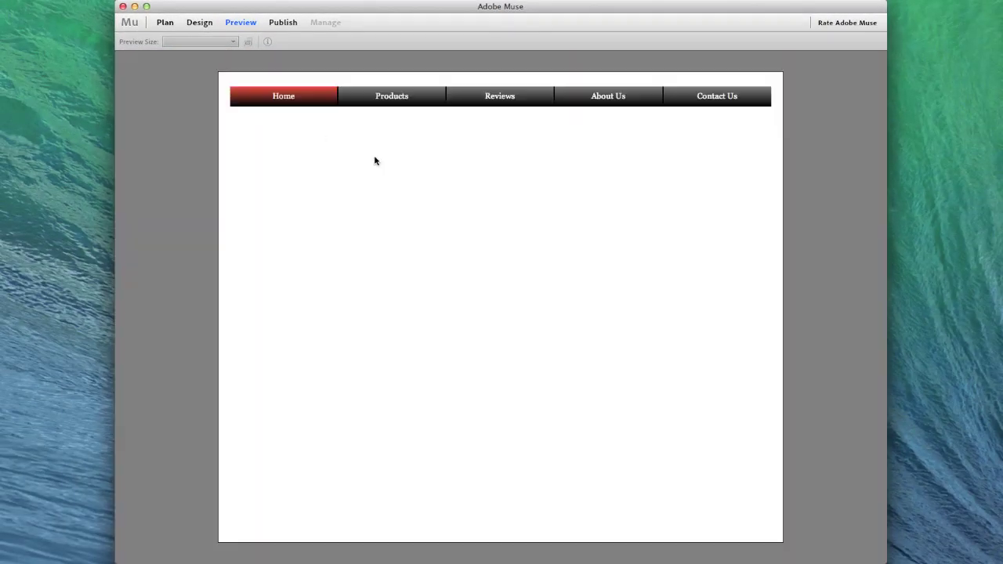
left_click(198, 24)
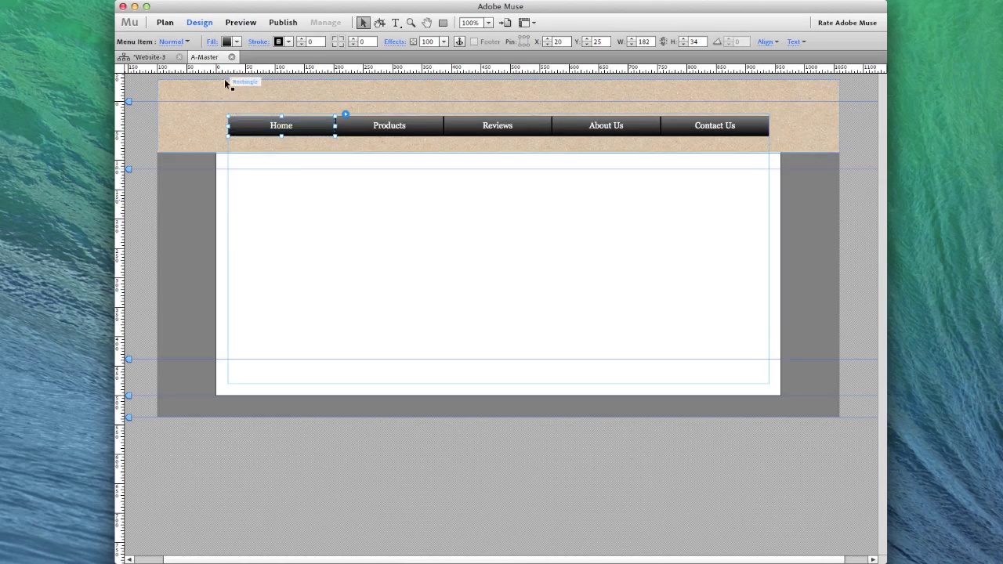
Turn on the Shadow effect for the whole menu bar and check it in Preview.
left_click(379, 107)
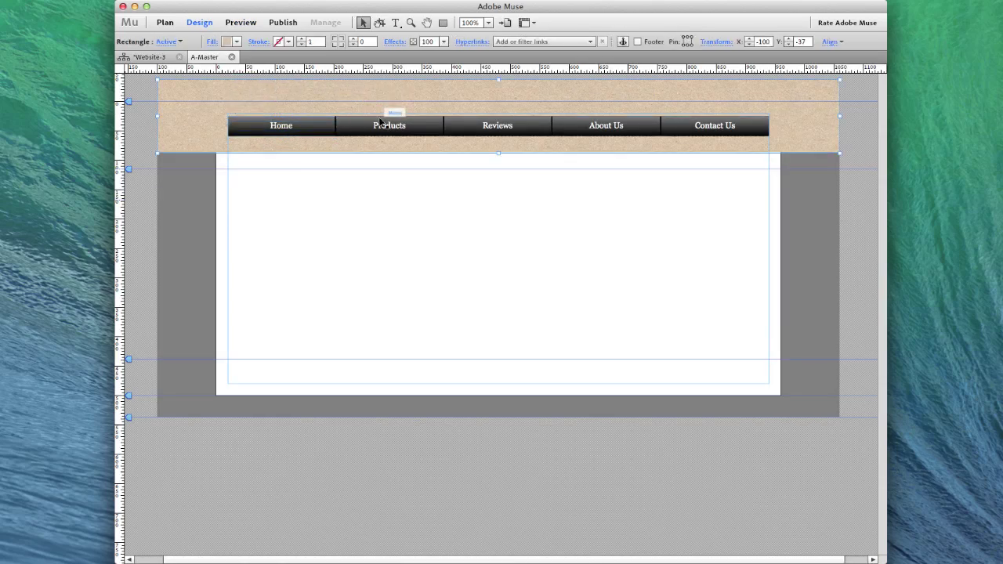
left_click(380, 122)
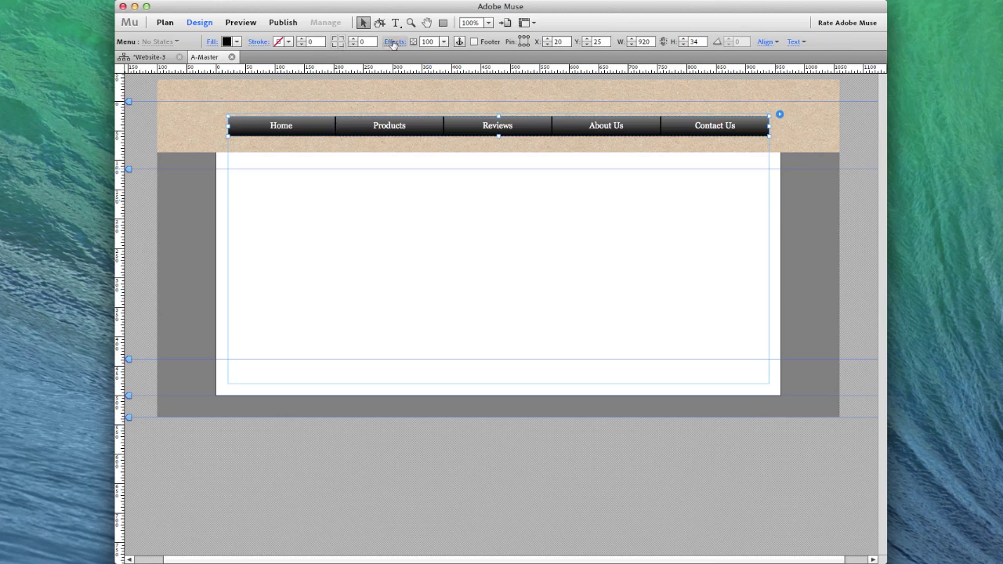
left_click(394, 42)
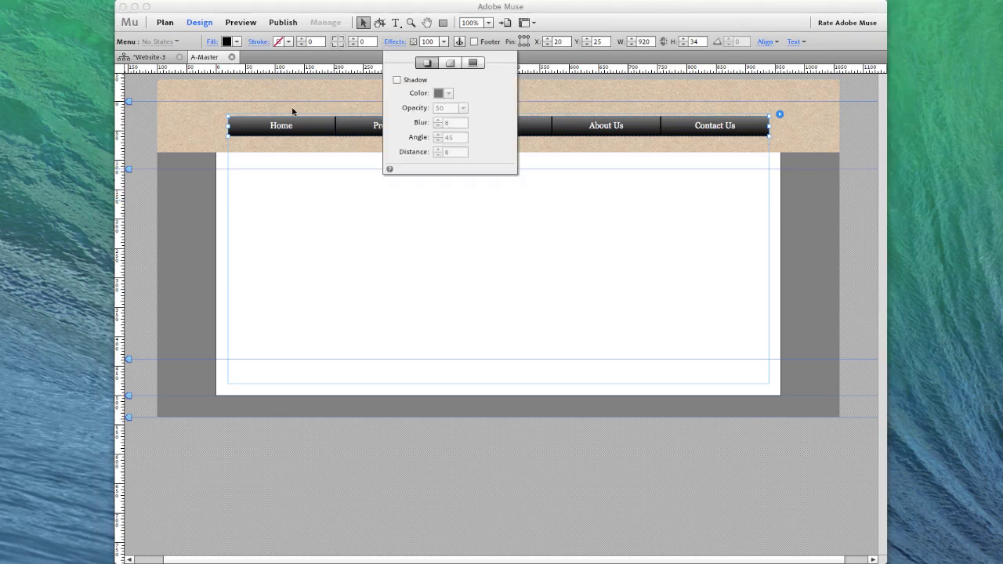
left_click(397, 80)
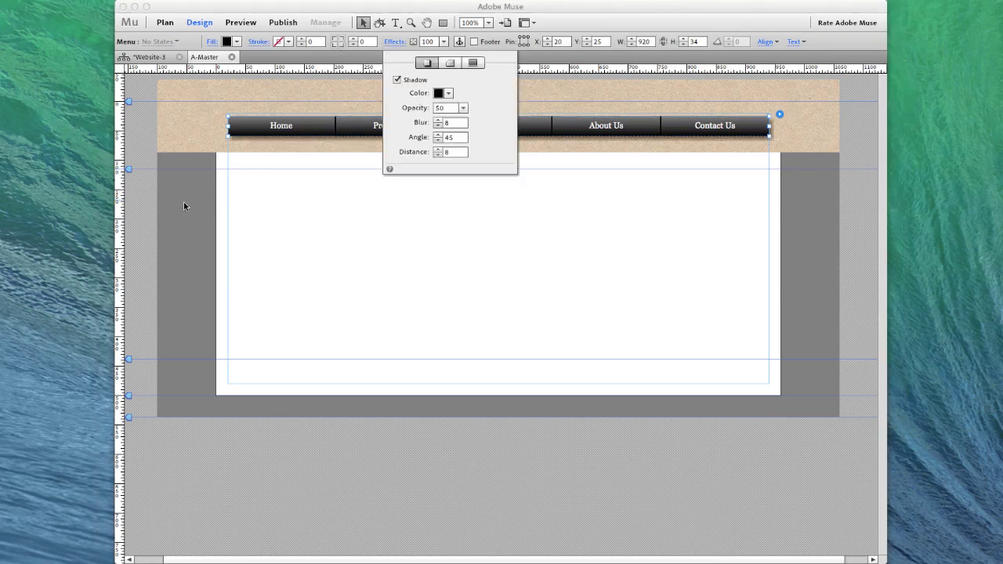
left_click(240, 22)
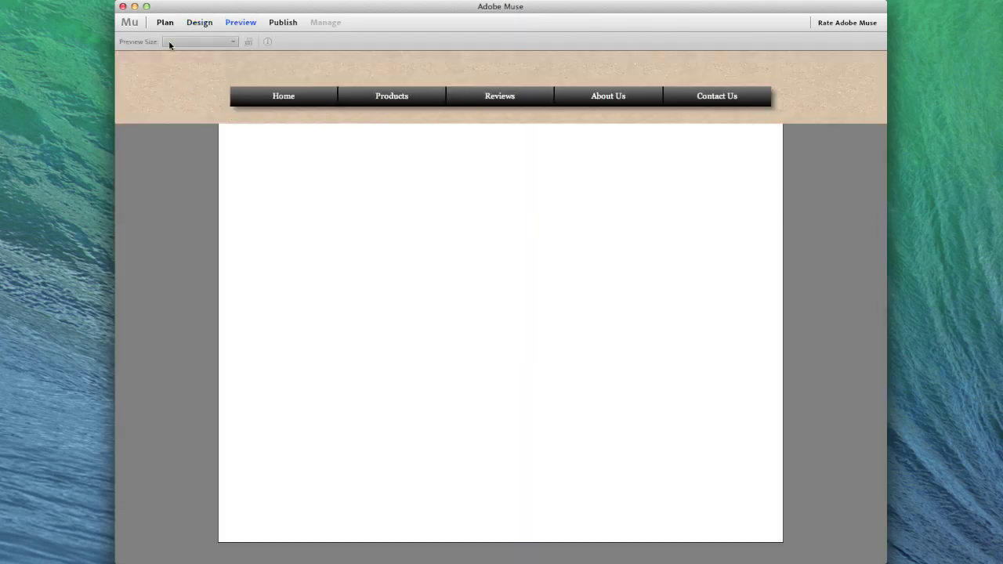
left_click(199, 22)
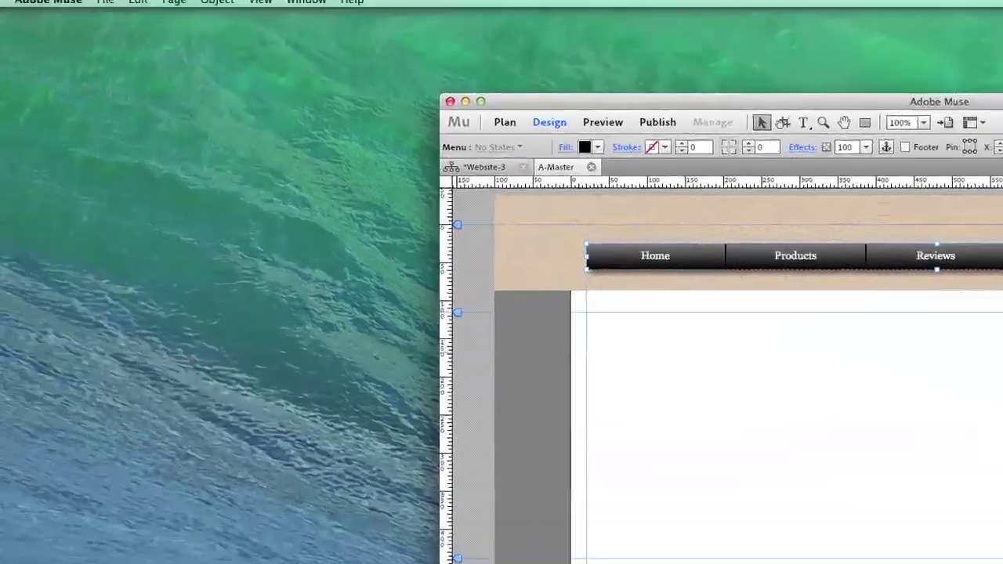
Preview the page in Safari, move and widen the window, and click Products to see it turn red.
left_click(107, 0)
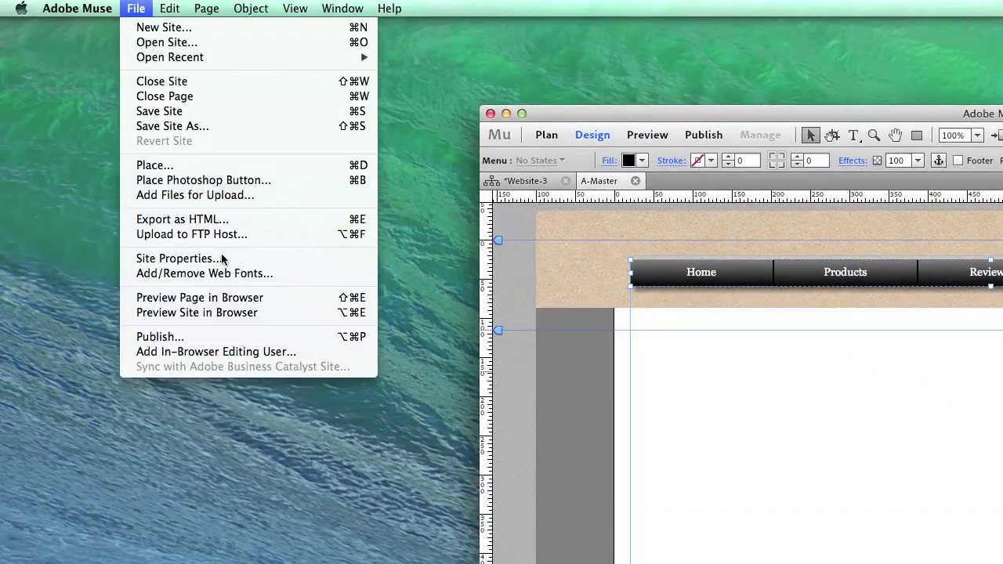
left_click(227, 297)
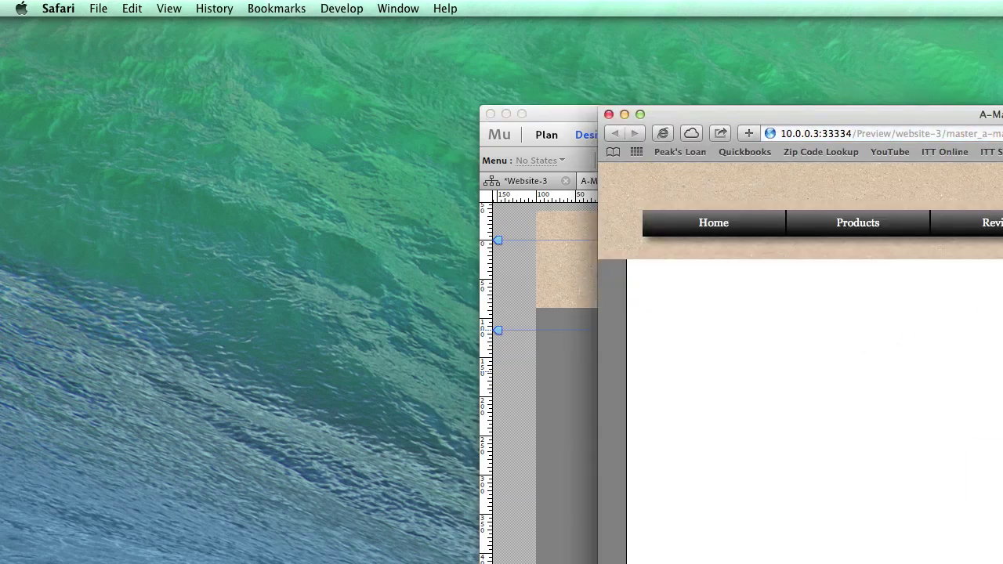
left_click_drag(783, 114, 223, 26)
left_click_drag(697, 192, 743, 273)
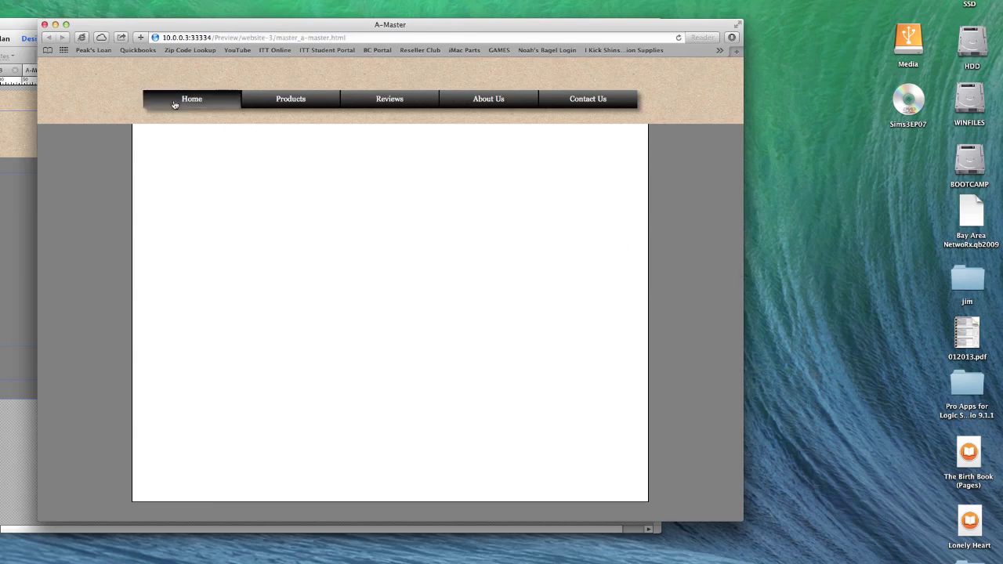
left_click(289, 103)
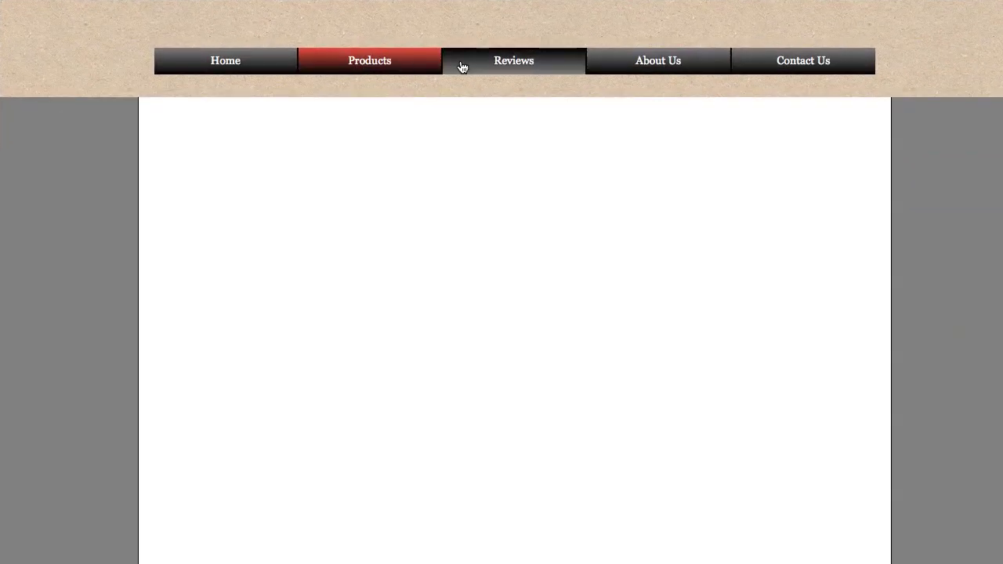